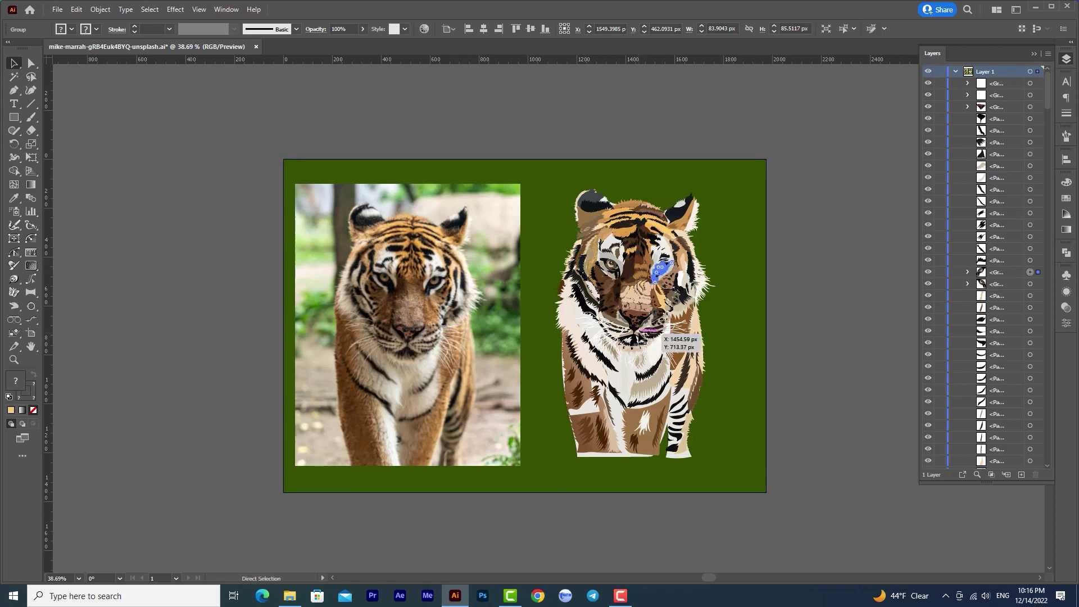
# Step: Undo the last change to the vector tiger, group all of its paths, and leave nothing selected
pyautogui.hotkey('ctrl', 'z')
pyautogui.hotkey('ctrl', 'g')
pyautogui.press('v')
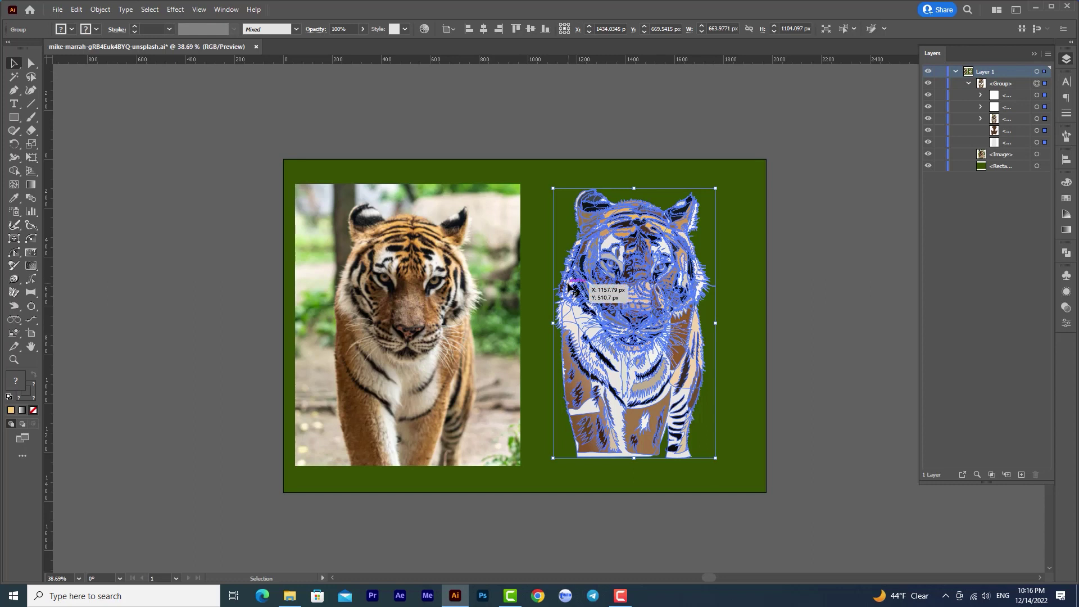
pyautogui.click(518, 195)
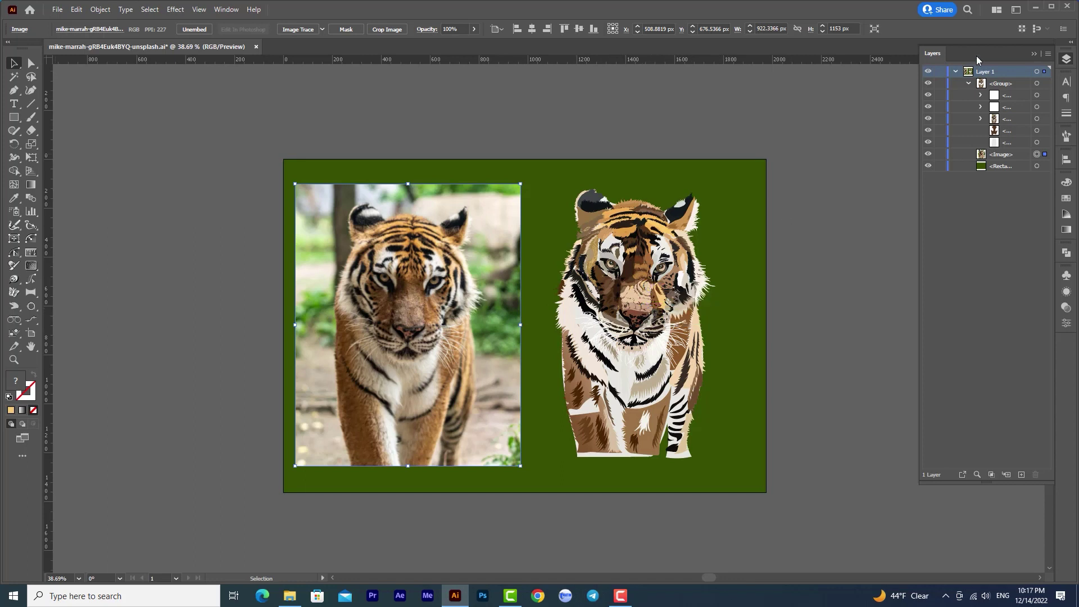
pyautogui.click(800, 208)
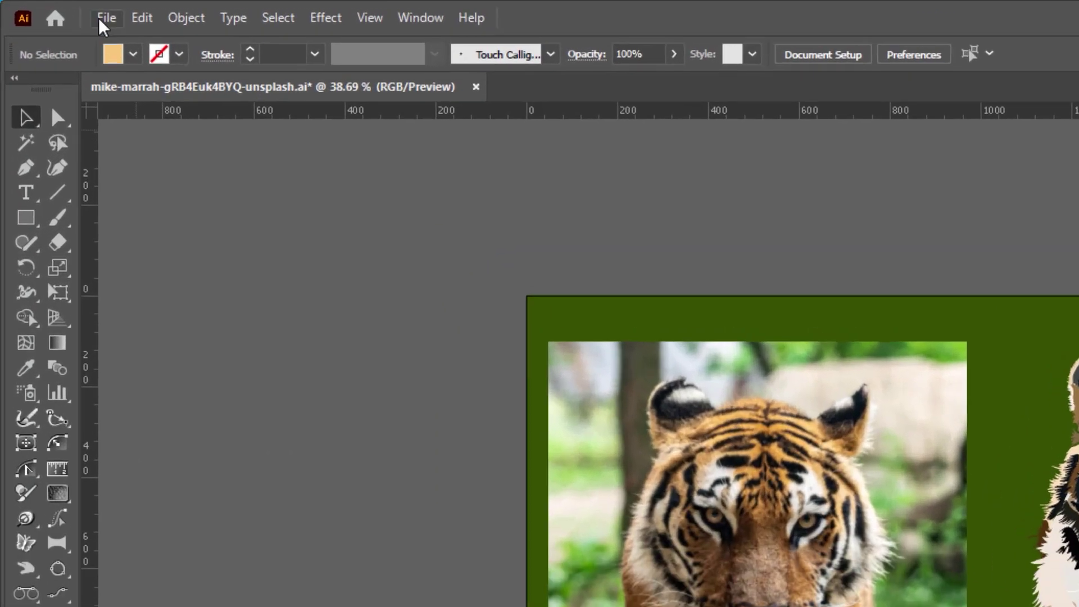
# Step: Save the document as 1 on the Desktop in Adobe Illustrator format with the default Illustrator options, and check the saved file there
pyautogui.click(57, 9)
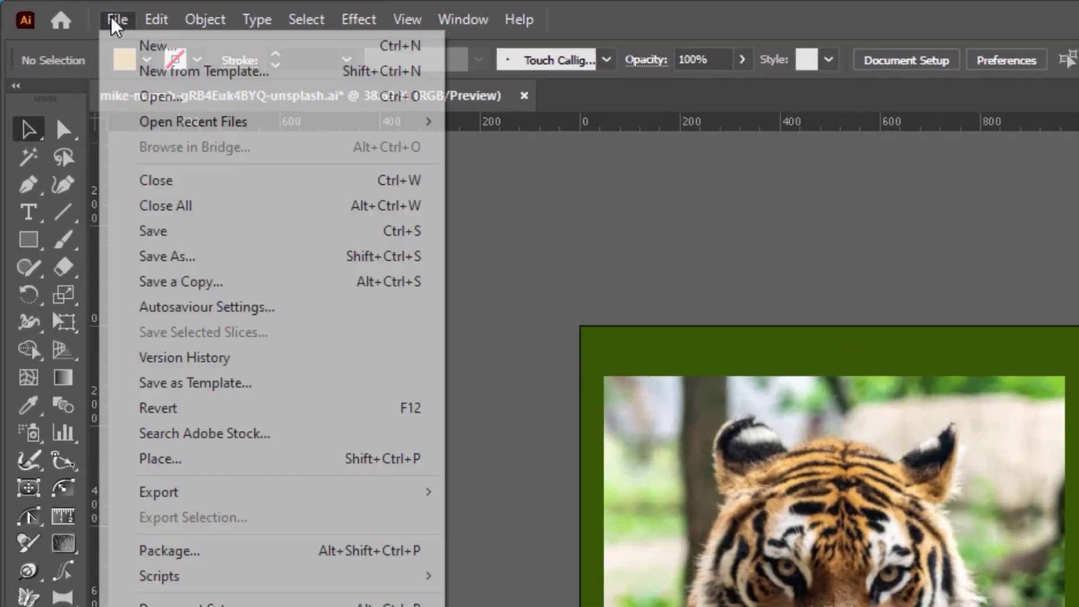
pyautogui.click(145, 256)
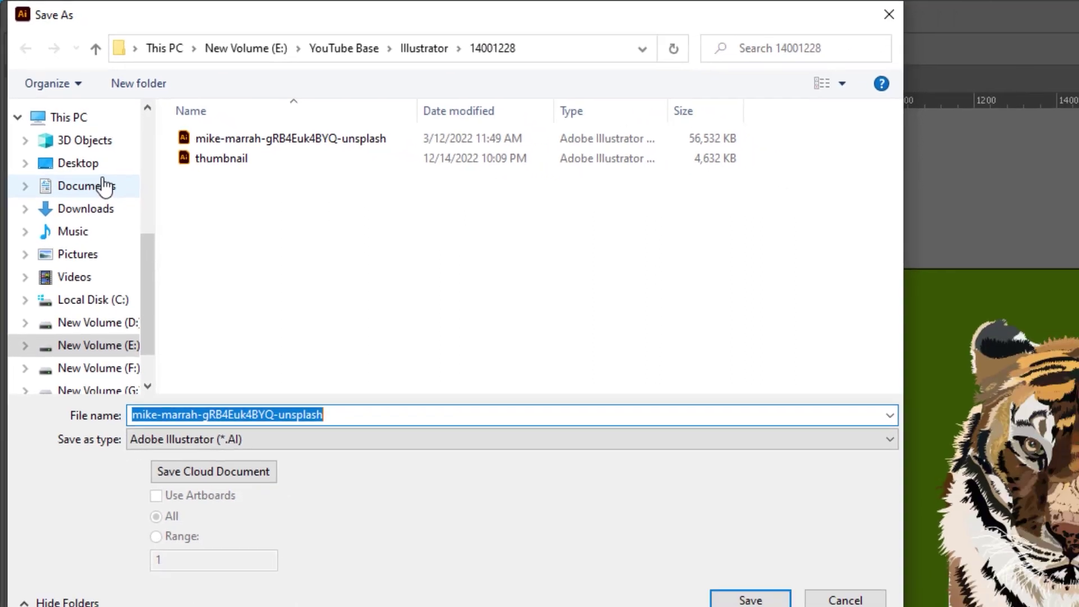
pyautogui.click(104, 185)
pyautogui.click(84, 162)
pyautogui.doubleClick(331, 415)
pyautogui.write('1')
pyautogui.click(683, 540)
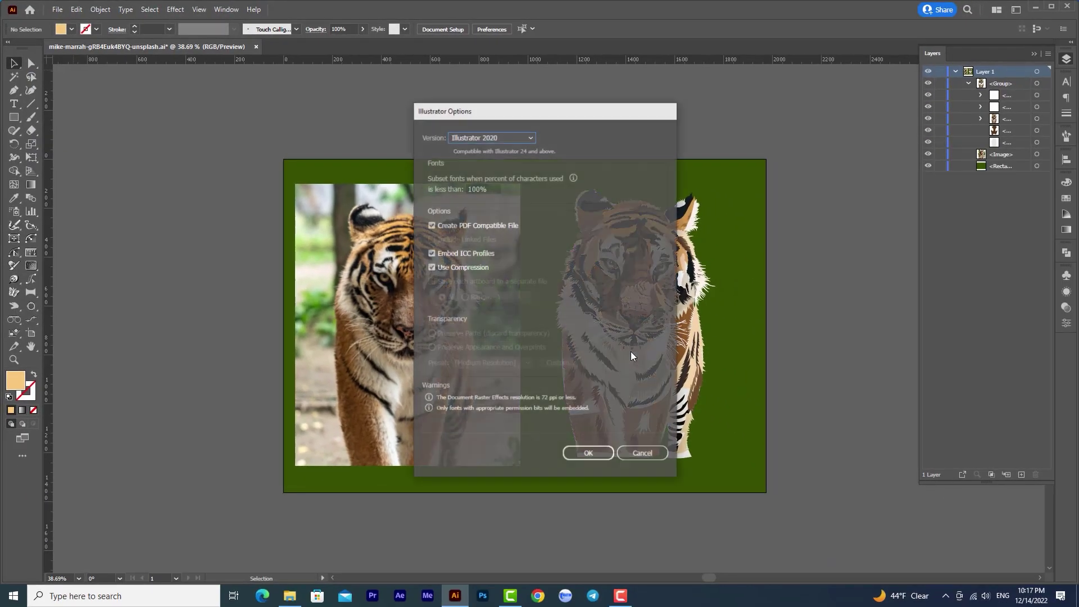
pyautogui.click(588, 454)
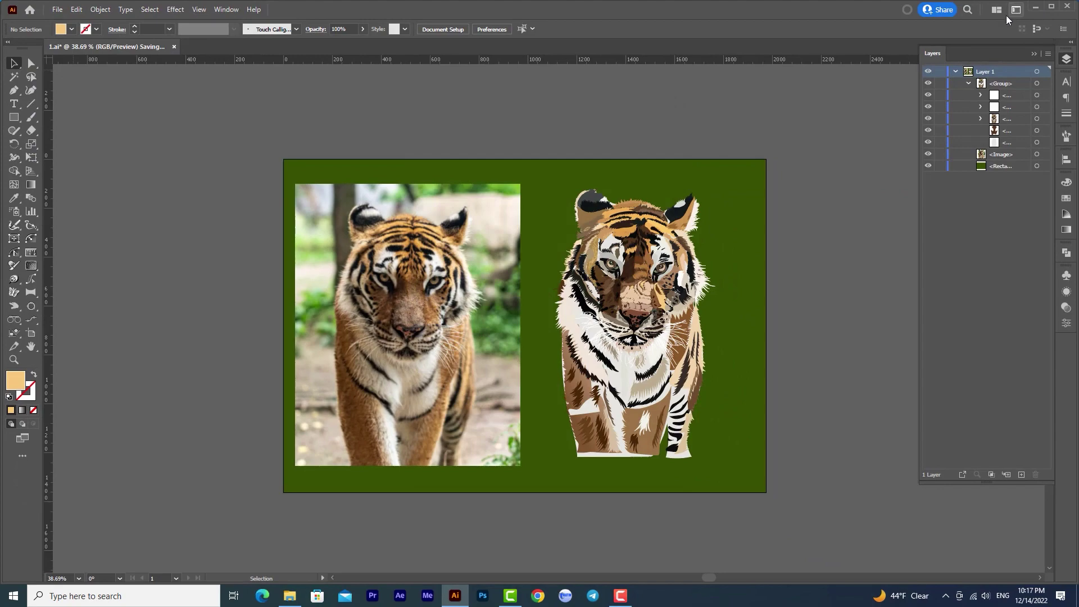
pyautogui.click(1036, 6)
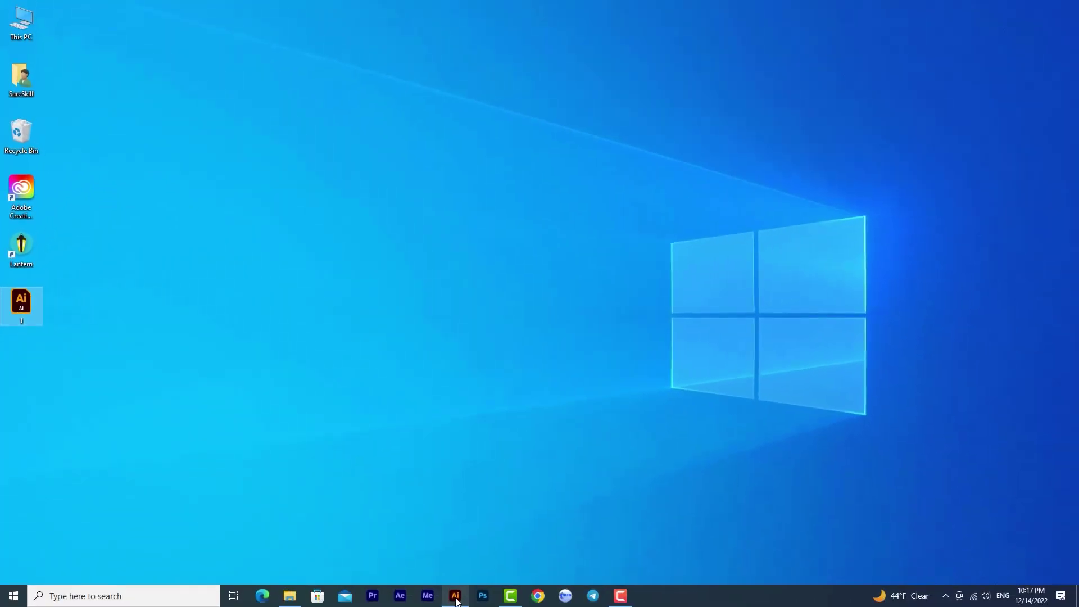
pyautogui.click(455, 597)
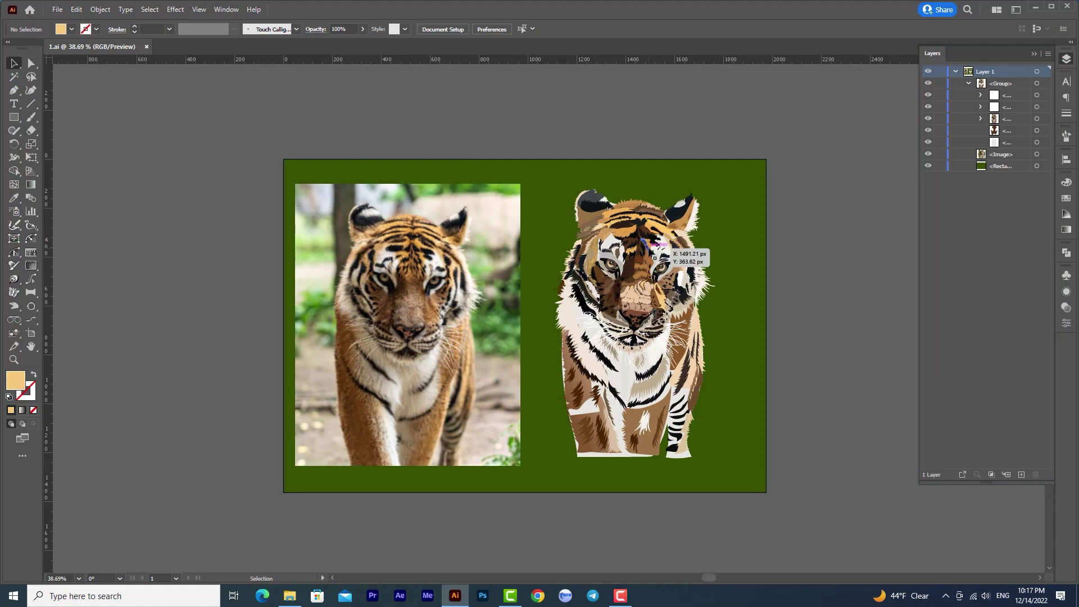
# Step: Hide the tiger group, the tiger photo and the green background rectangle in Layer 1
pyautogui.click(969, 83)
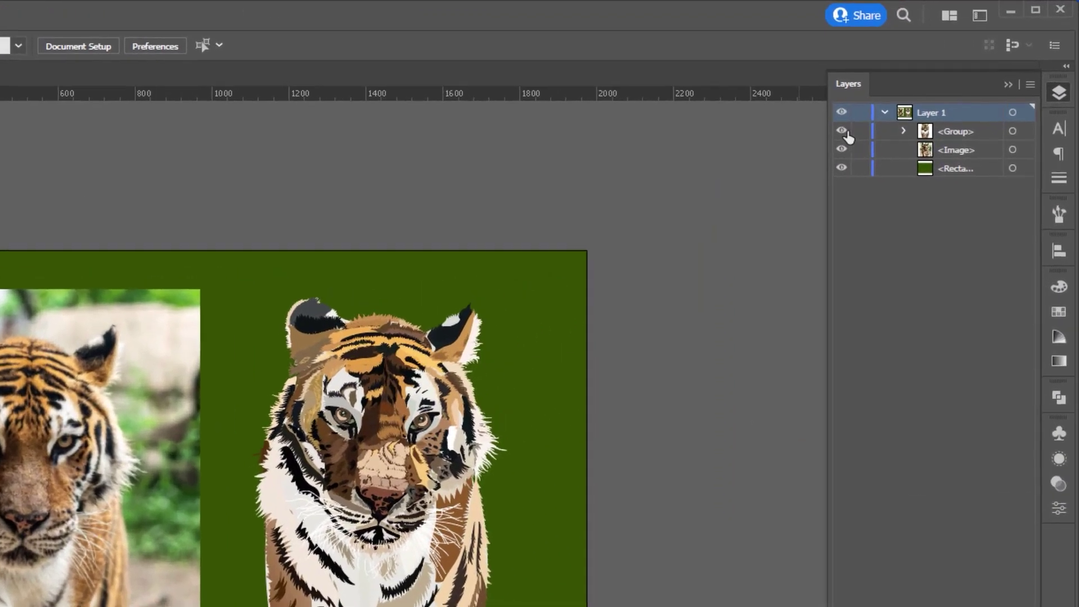
pyautogui.click(841, 131)
pyautogui.click(841, 149)
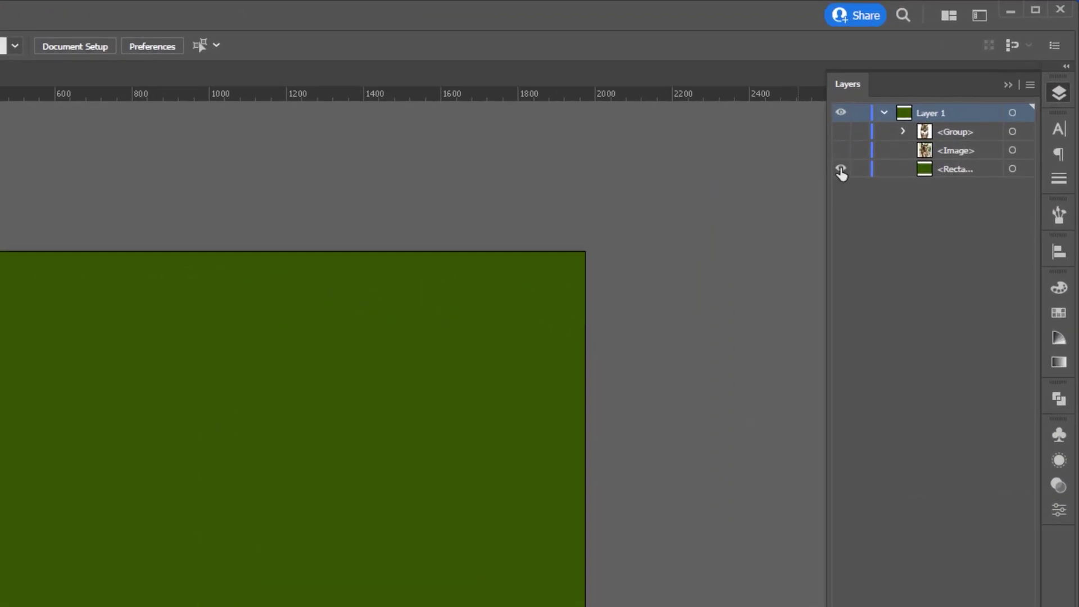
pyautogui.click(841, 168)
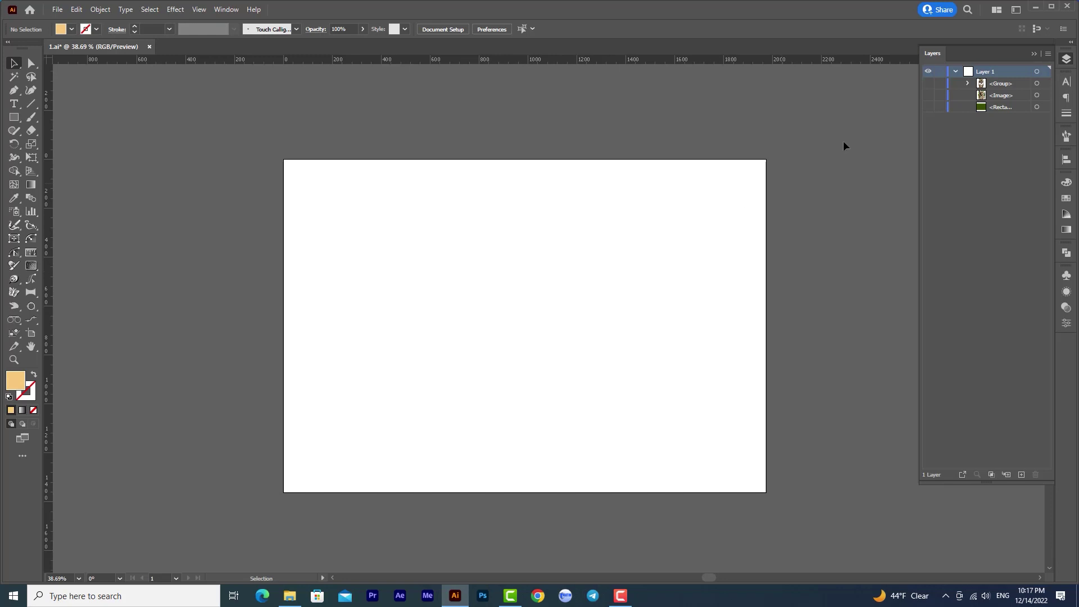
pyautogui.click(928, 95)
pyautogui.click(929, 95)
# Step: Save the document with its hidden objects as 2 on the Desktop in Adobe Illustrator format with the default options
pyautogui.click(57, 10)
pyautogui.click(94, 125)
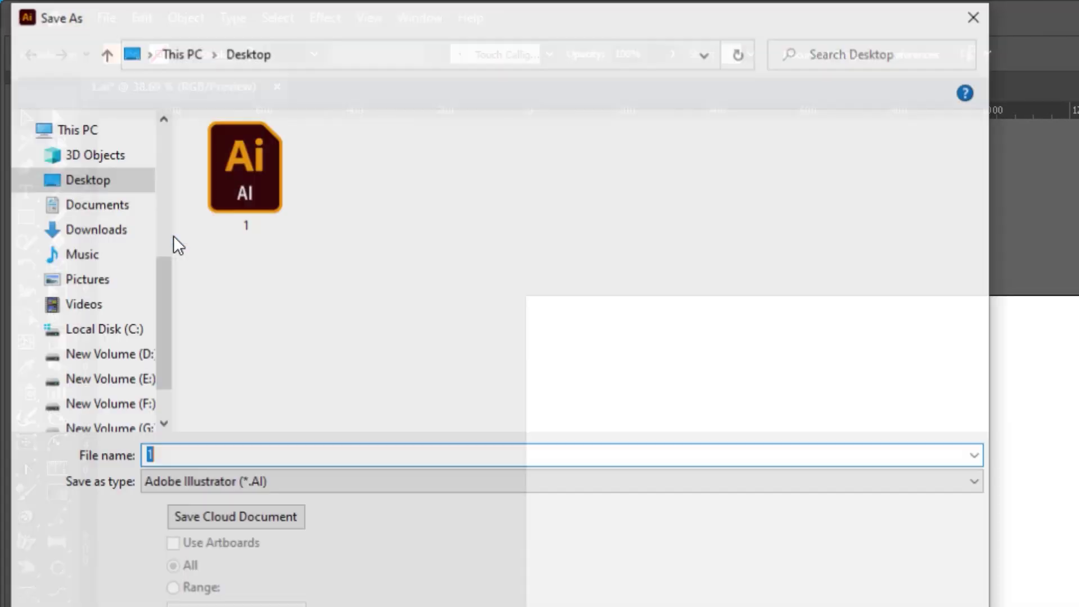
pyautogui.write('2')
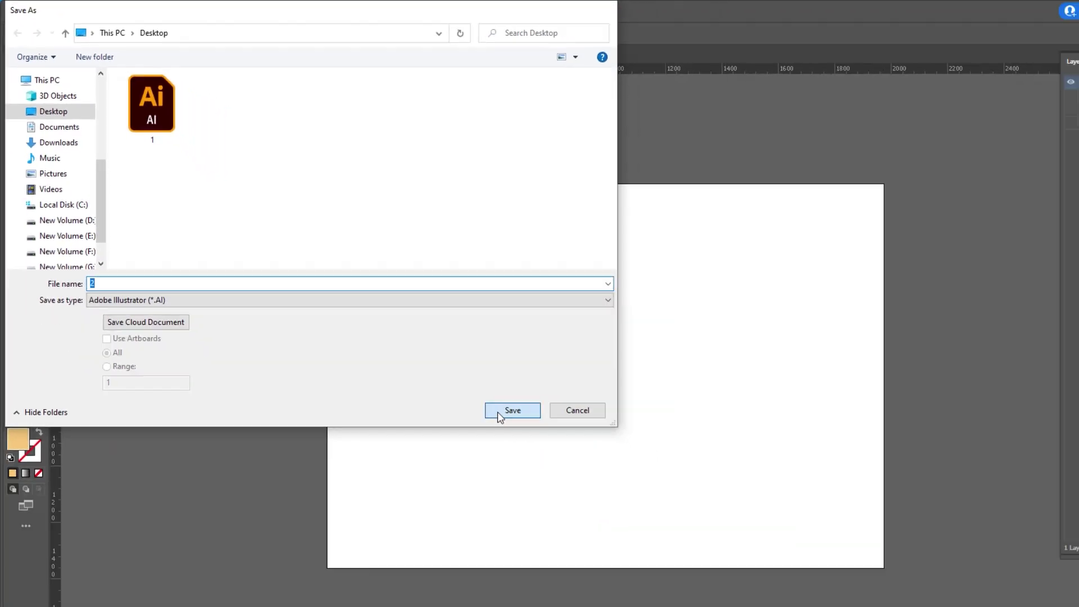
pyautogui.click(508, 410)
pyautogui.click(589, 454)
# Step: Compare the file sizes of 1 and 2 on the Desktop
pyautogui.click(1035, 6)
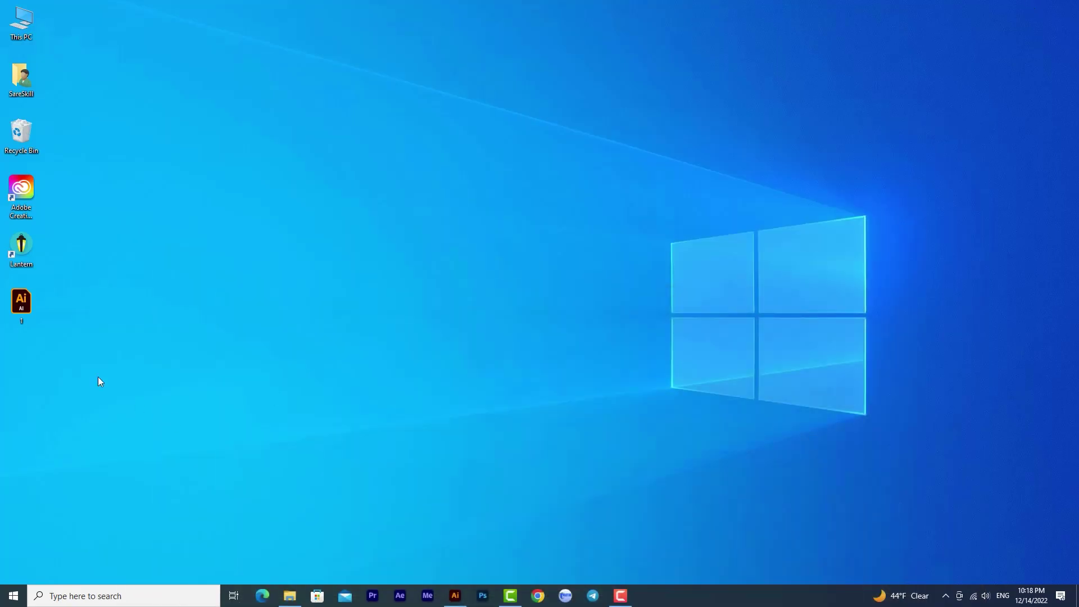
pyautogui.moveTo(7, 74); pyautogui.dragTo(22, 376)
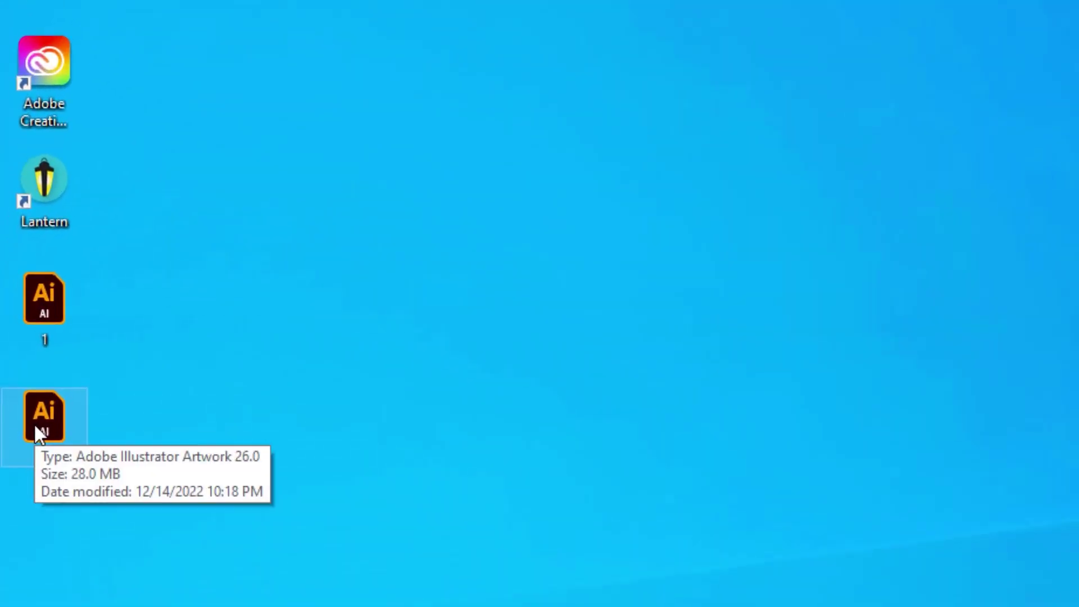
pyautogui.moveTo(42, 300)
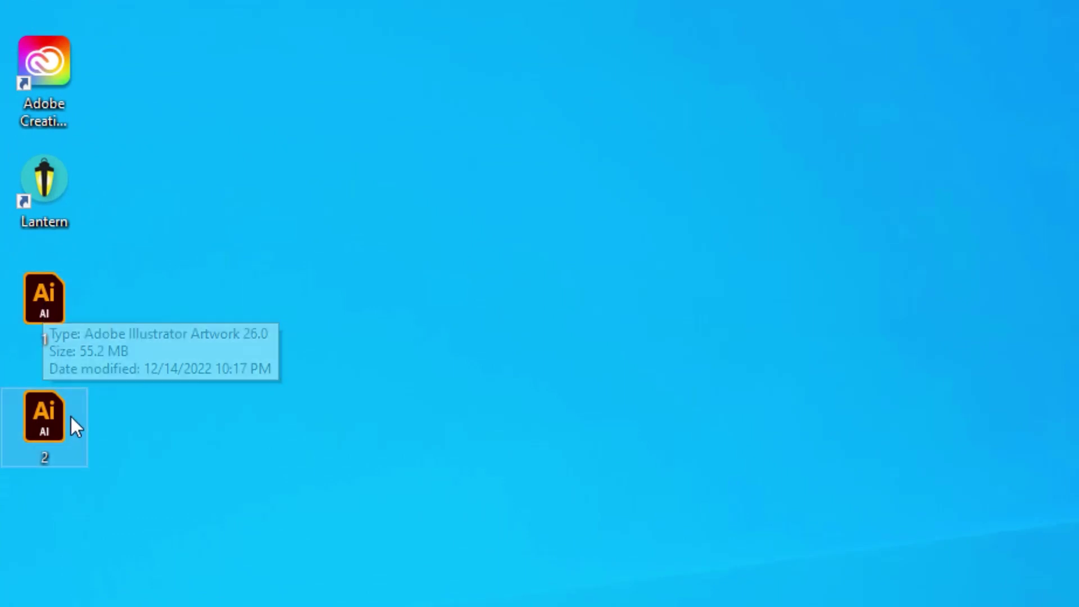
pyautogui.moveTo(56, 426)
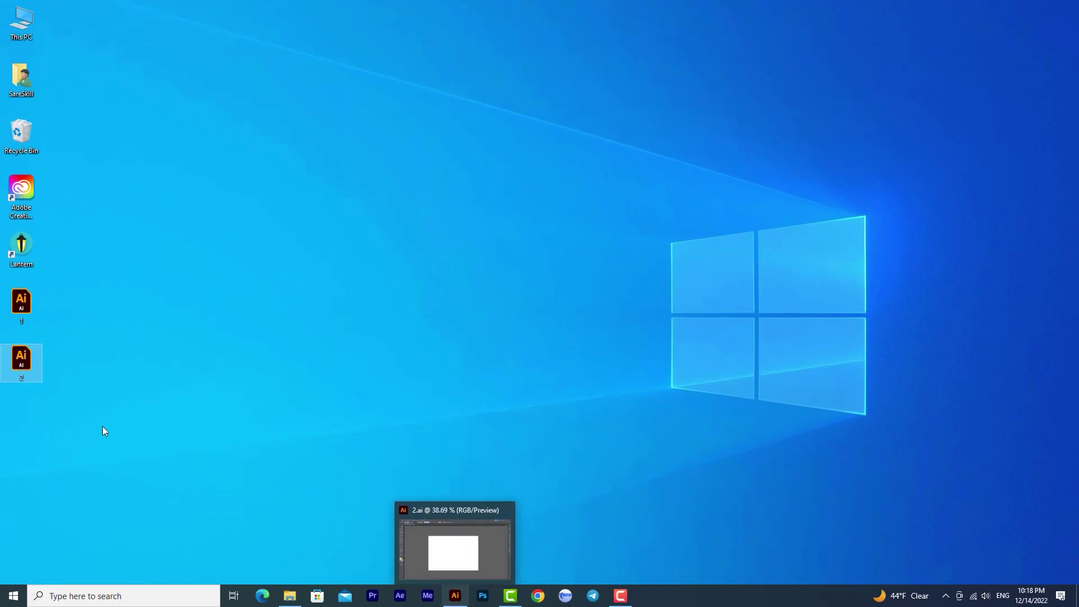
# Step: Open file 2 from the Desktop, show all of its hidden objects, and close it without saving
pyautogui.doubleClick(21, 359)
pyautogui.moveTo(928, 83); pyautogui.dragTo(929, 106)
pyautogui.press('z')
pyautogui.moveTo(595, 298); pyautogui.dragTo(169, 67)
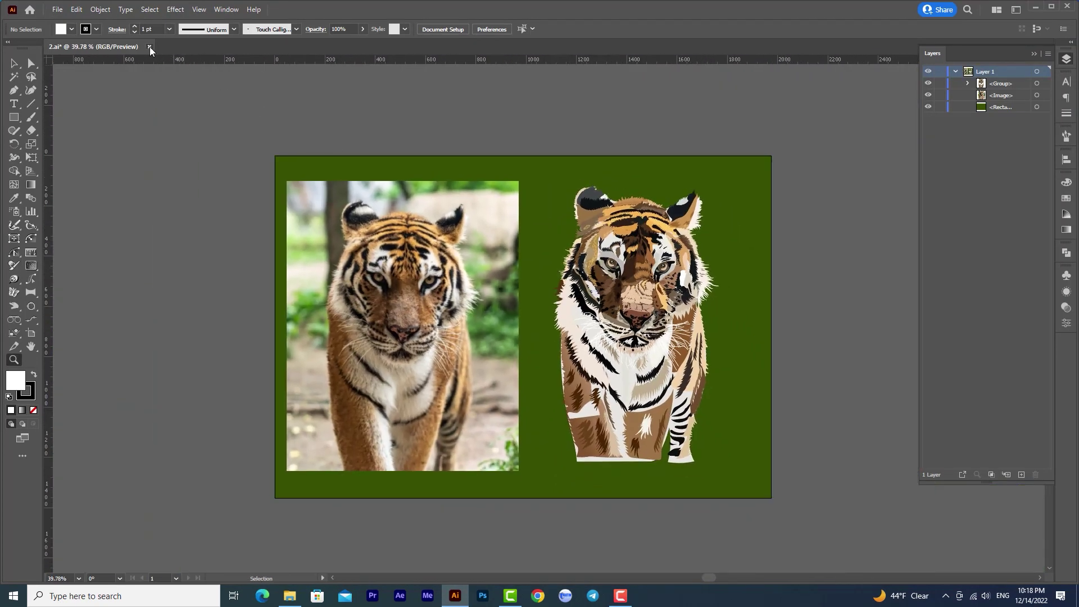
pyautogui.click(149, 48)
pyautogui.click(587, 315)
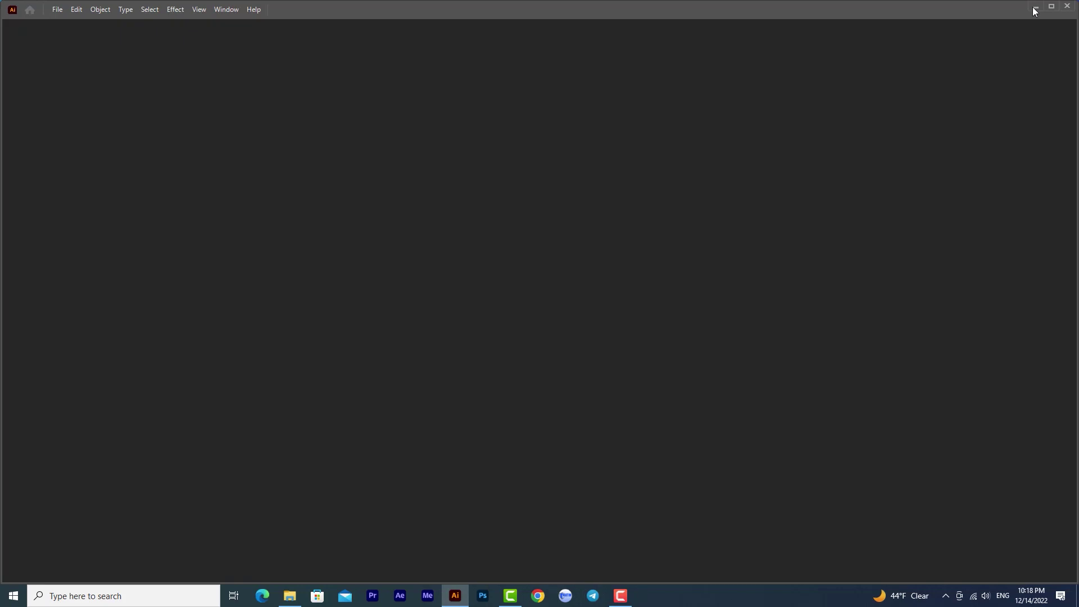
# Step: Open file 1 from the Desktop and save it there as 3 with PDF compatibility and ICC profile embedding turned off
pyautogui.click(1034, 9)
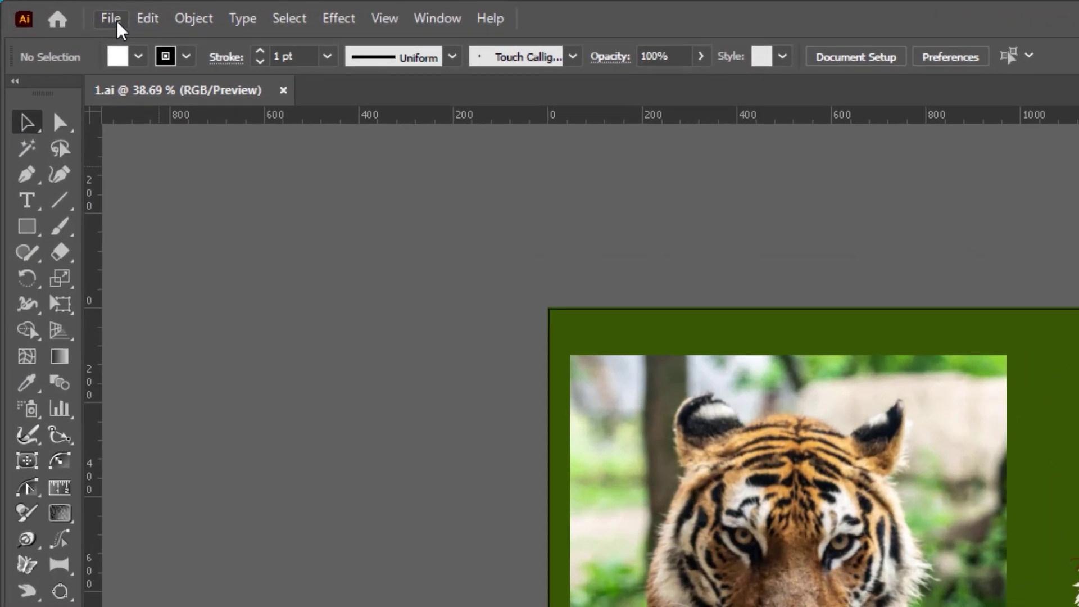
pyautogui.click(58, 11)
pyautogui.click(172, 257)
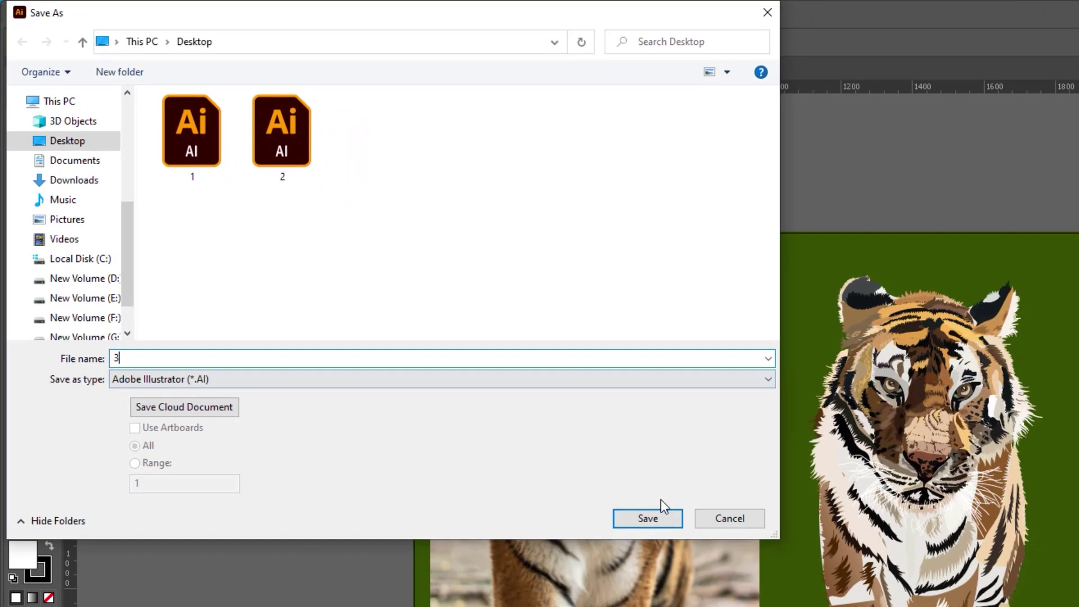
pyautogui.click(649, 514)
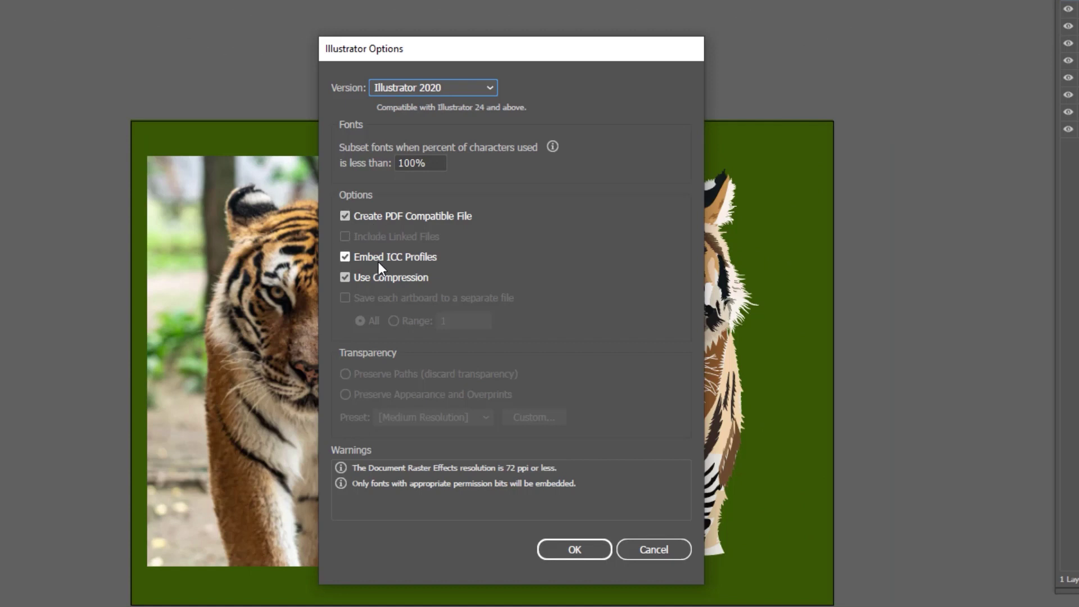
pyautogui.click(346, 217)
pyautogui.click(344, 257)
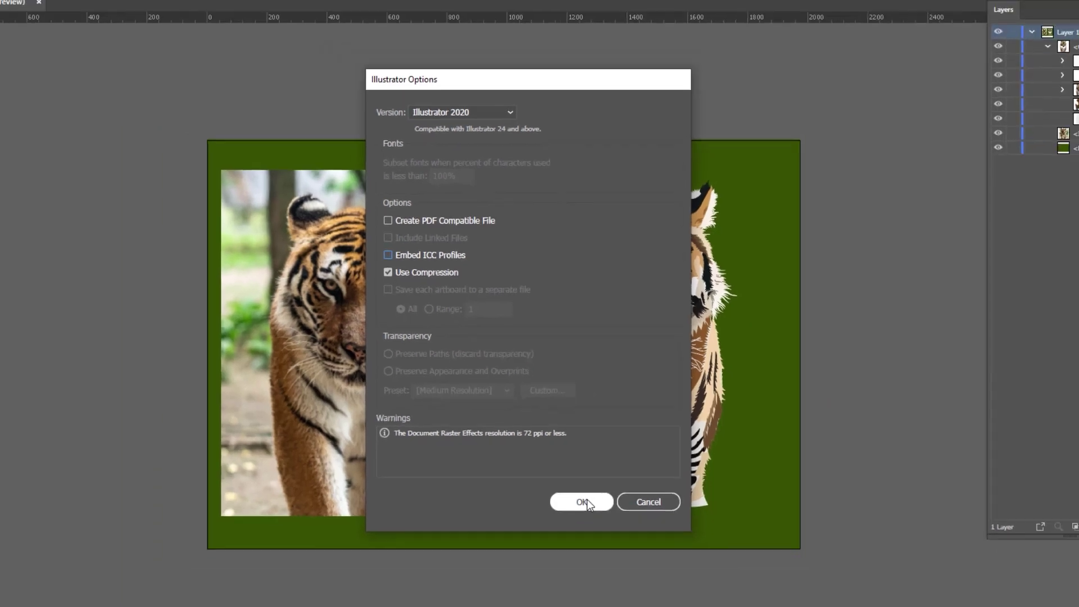
pyautogui.click(581, 544)
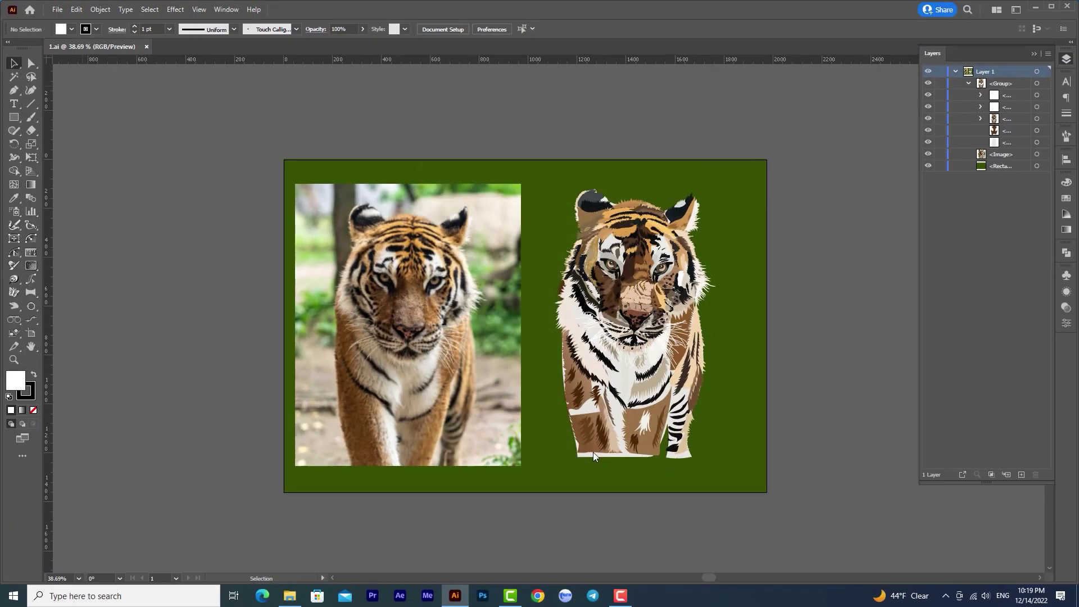
# Step: Check the size of file 3 on the Desktop and return to Illustrator
pyautogui.click(1035, 7)
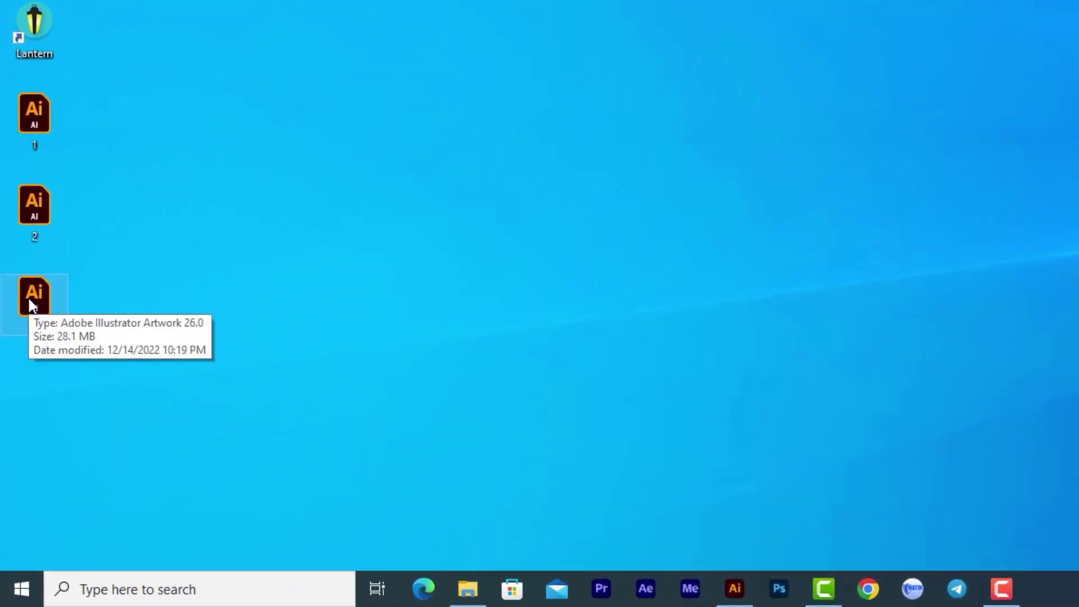
pyautogui.click(28, 295)
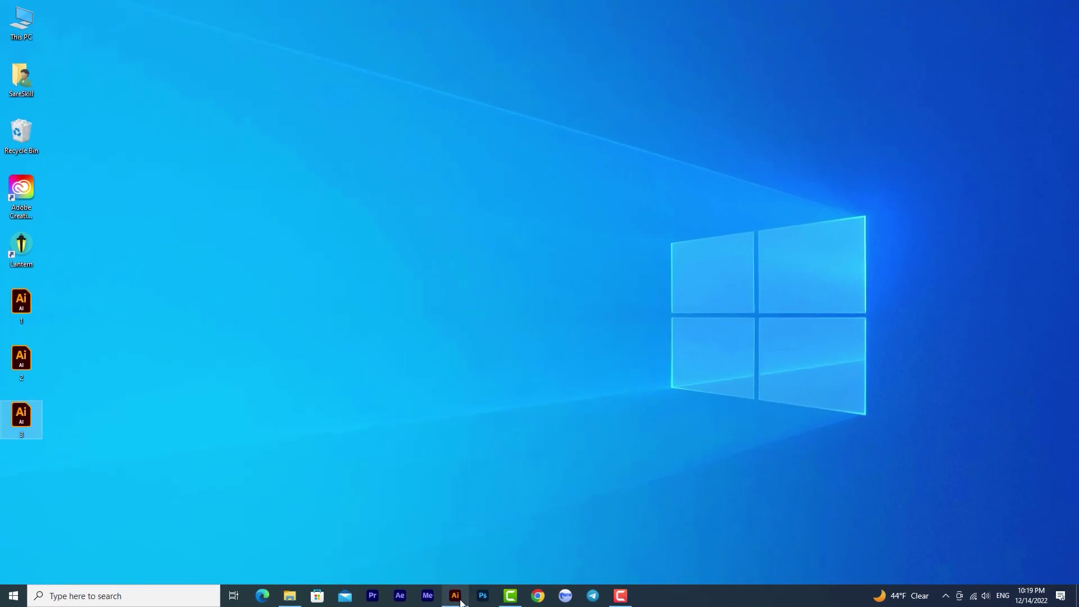
pyautogui.moveTo(741, 597)
pyautogui.click(460, 600)
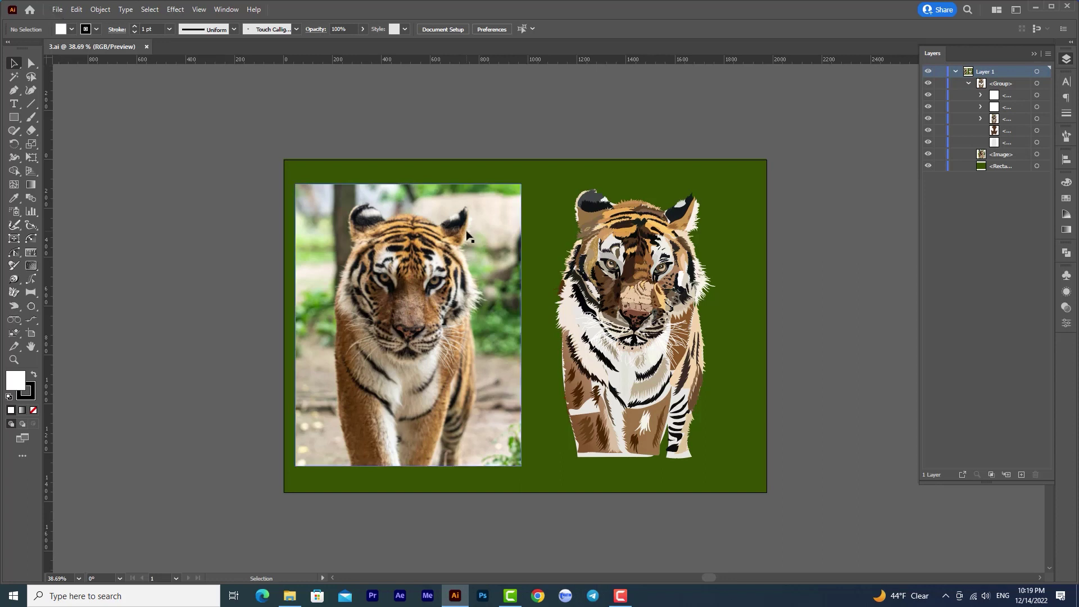
# Step: Close file 3 and open file 1 from the Desktop
pyautogui.click(146, 46)
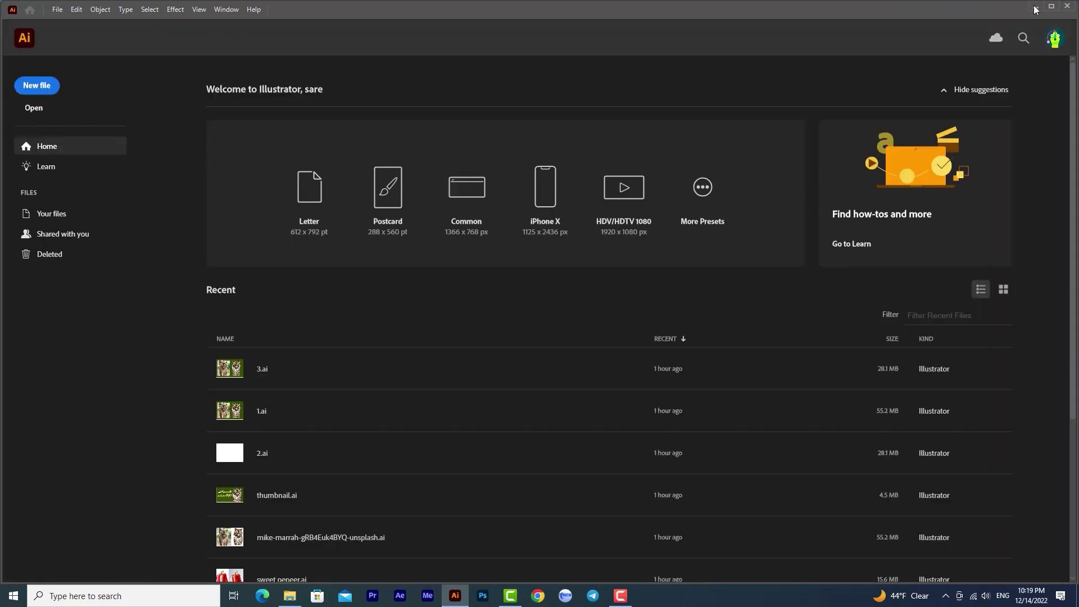
pyautogui.click(1035, 7)
pyautogui.doubleClick(25, 303)
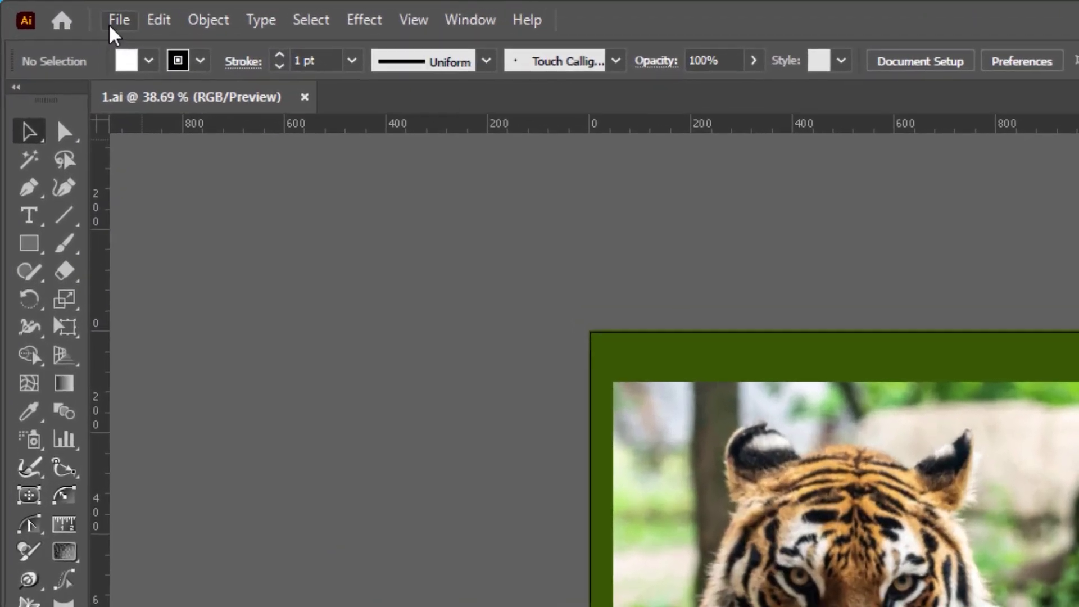
# Step: Start a Save for Web (Legacy) export of the artwork and set its JPEG quality to 78%
pyautogui.click(112, 22)
pyautogui.moveTo(168, 500)
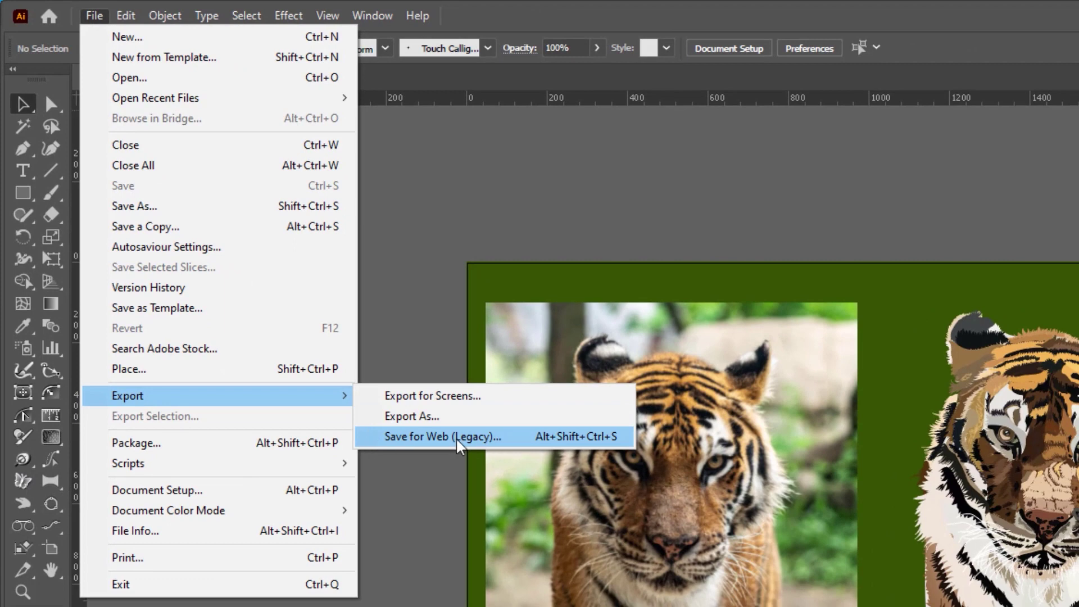
pyautogui.click(463, 437)
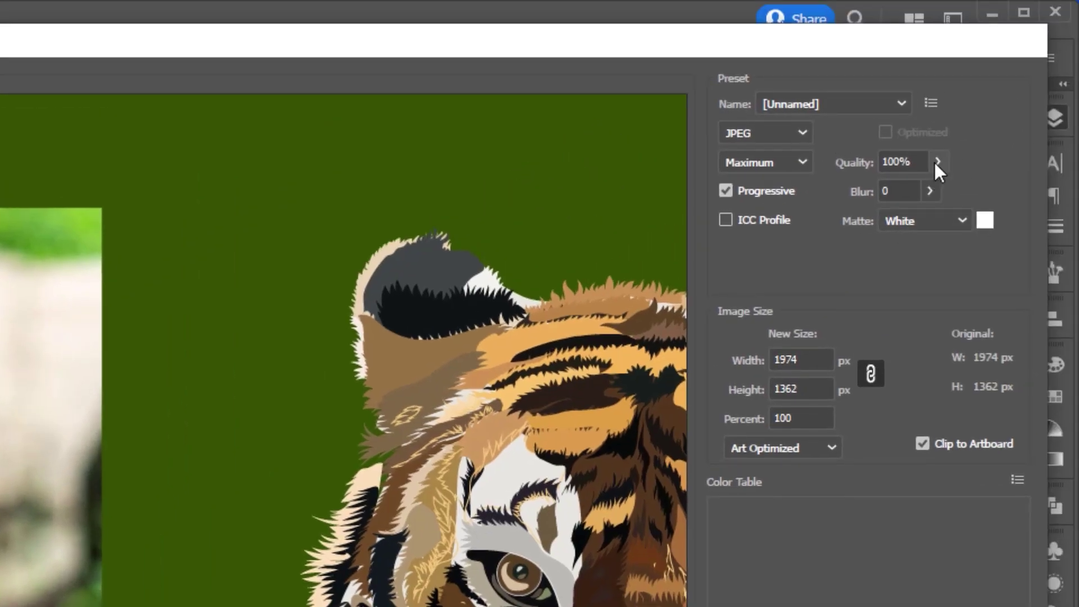
pyautogui.click(936, 162)
pyautogui.moveTo(920, 190); pyautogui.dragTo(899, 189)
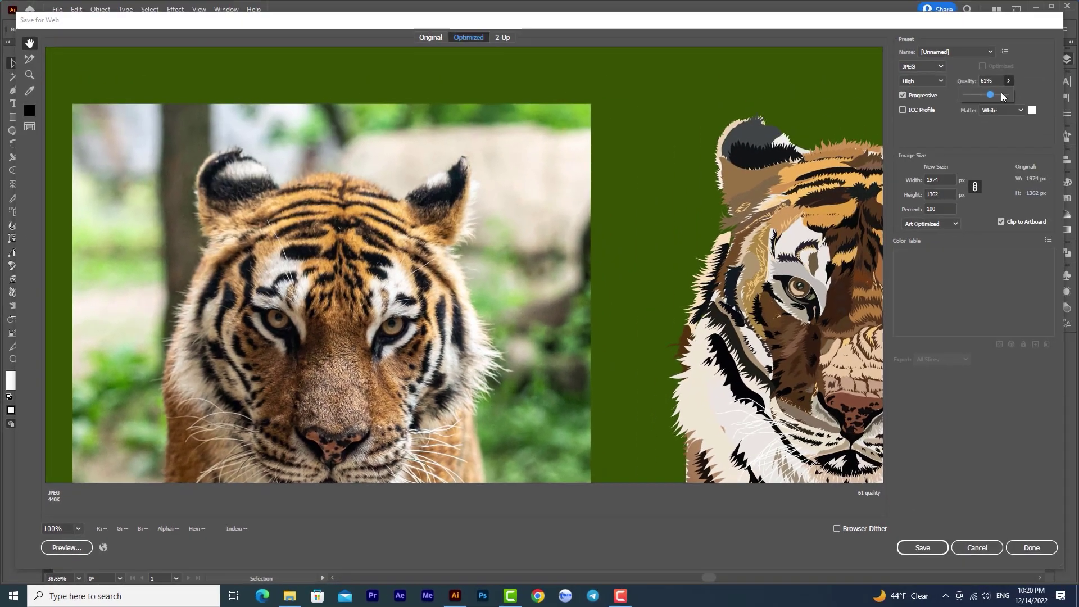
pyautogui.moveTo(994, 97); pyautogui.dragTo(1000, 97)
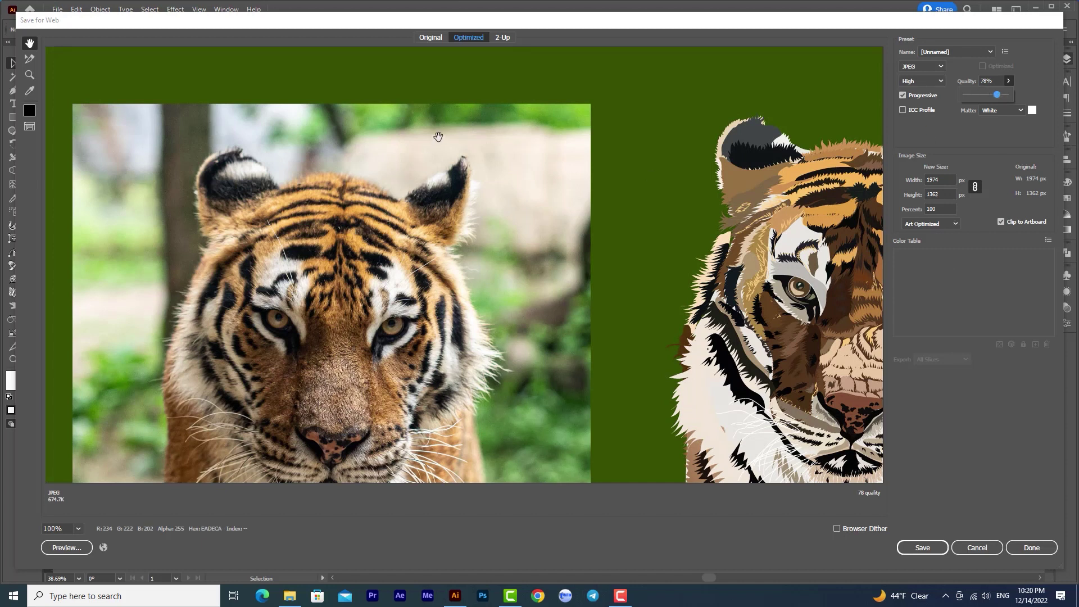
pyautogui.click(975, 421)
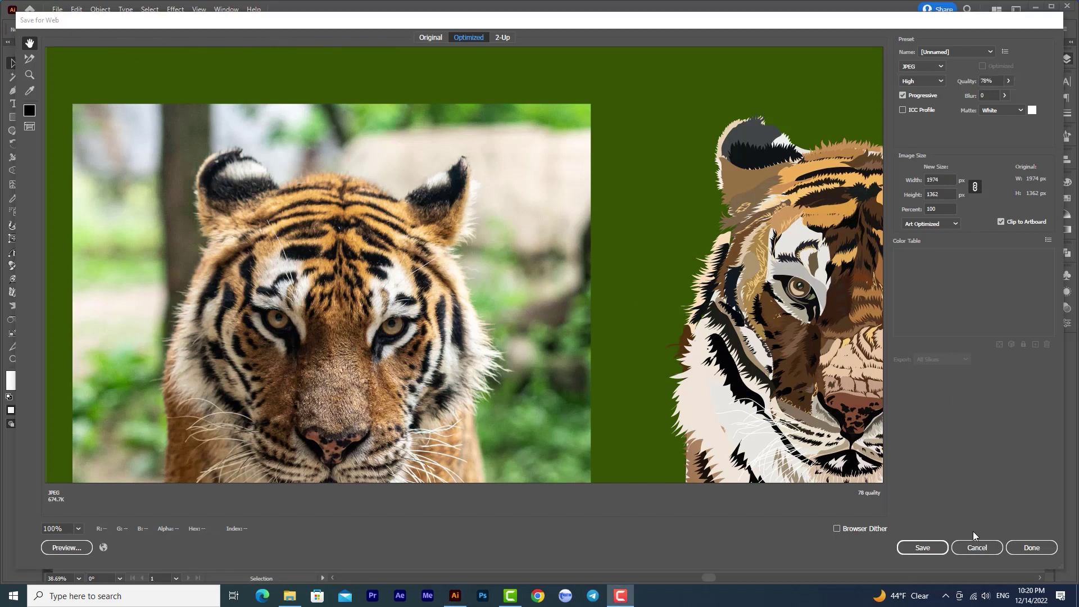
# Step: Set the JPEG quality to 70% and save the optimized image to the Desktop as 1
pyautogui.click(995, 81)
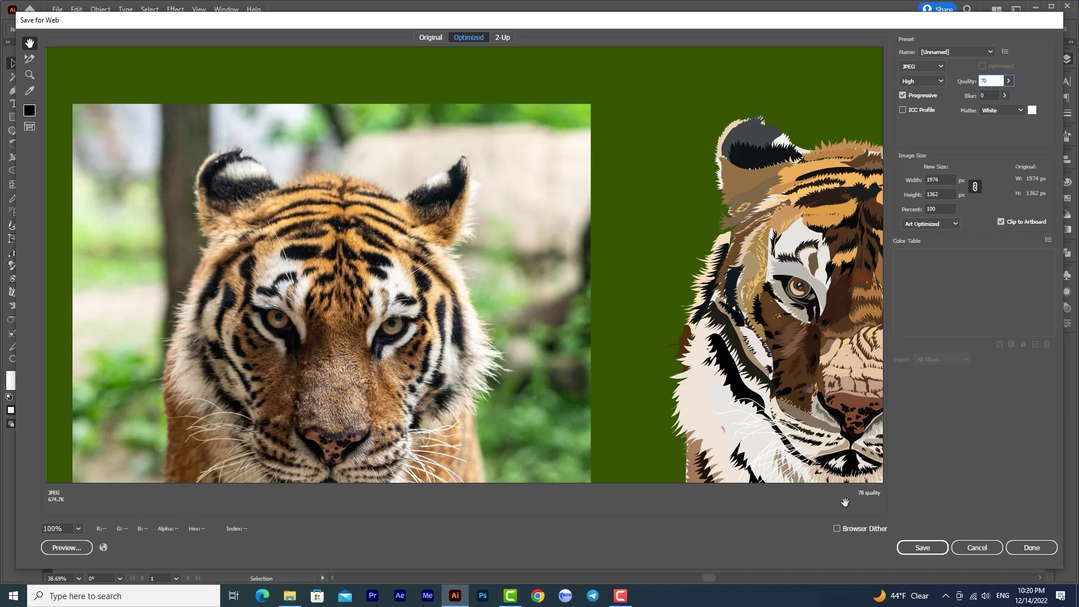
pyautogui.click(931, 548)
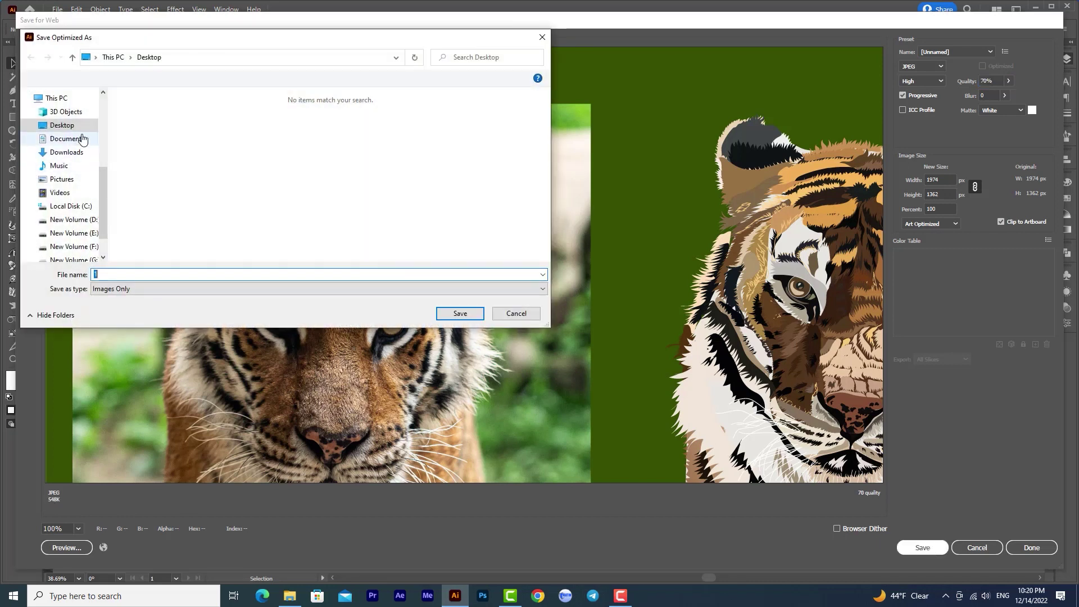
pyautogui.click(459, 314)
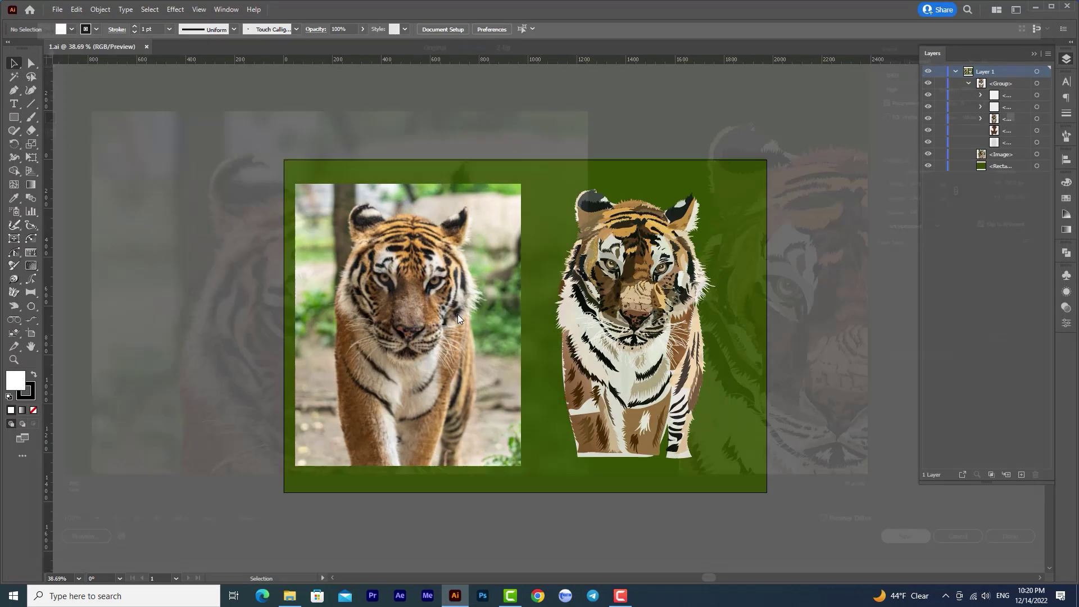
# Step: Check the size of the exported image 1 on the Desktop and inspect the illustrated tiger's details up close in the image viewer
pyautogui.click(1033, 9)
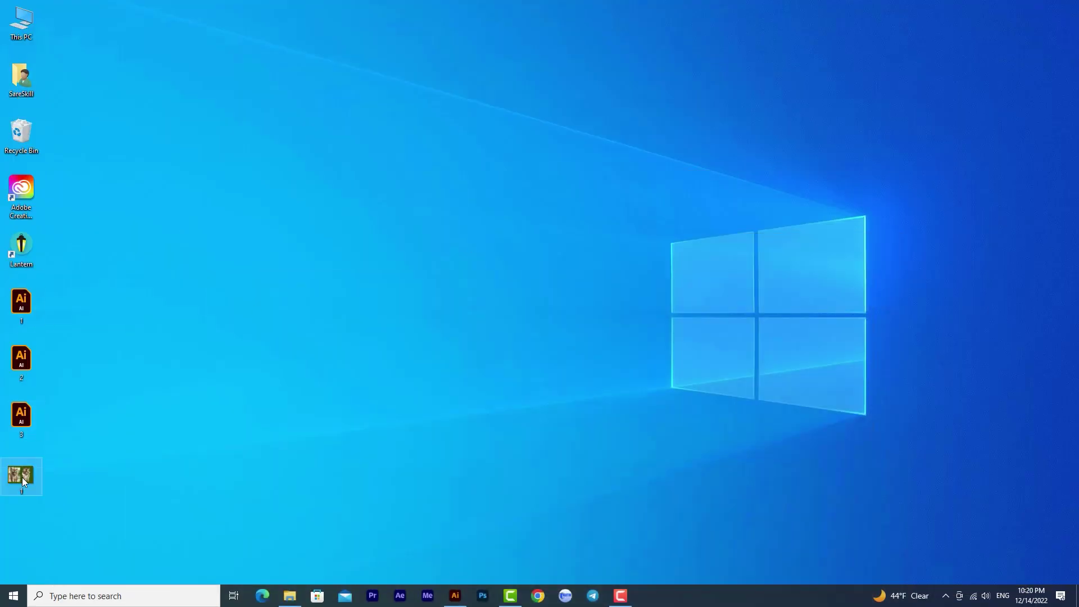
pyautogui.moveTo(22, 479)
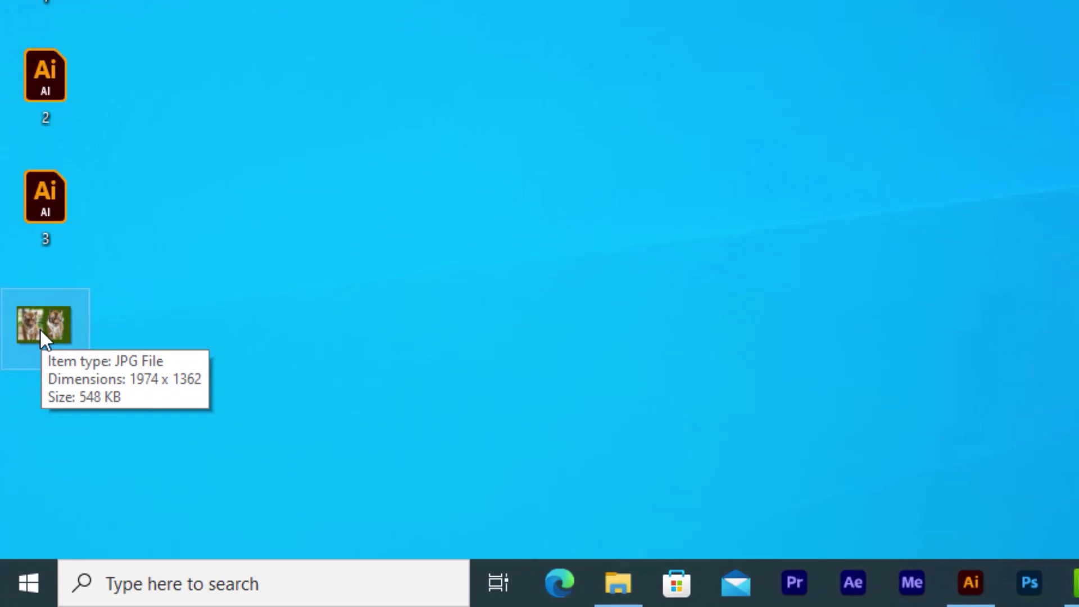
pyautogui.doubleClick(40, 328)
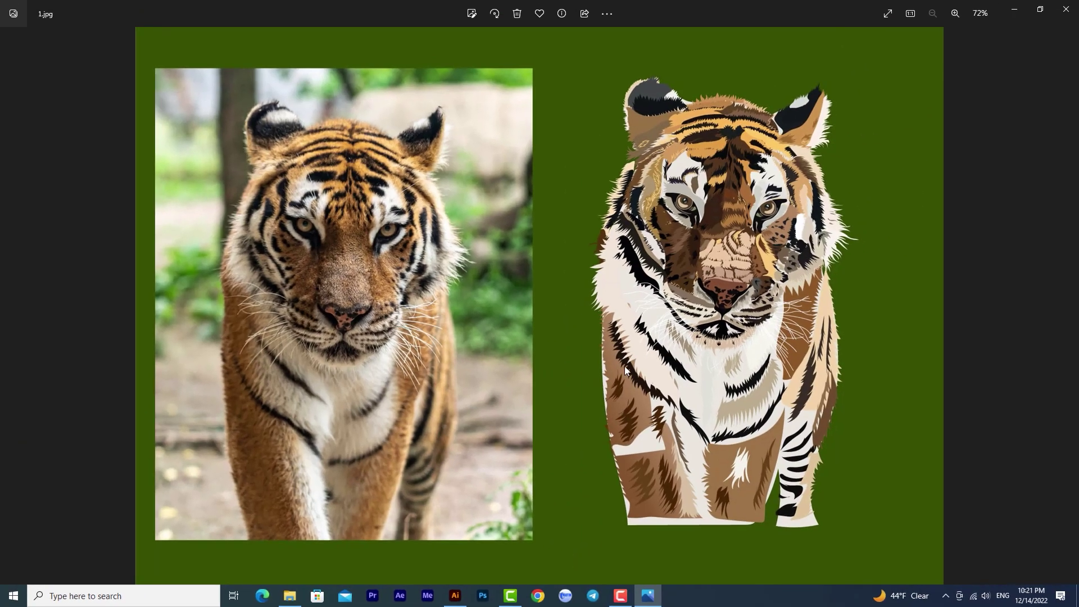
pyautogui.scroll(5, 708, 287)
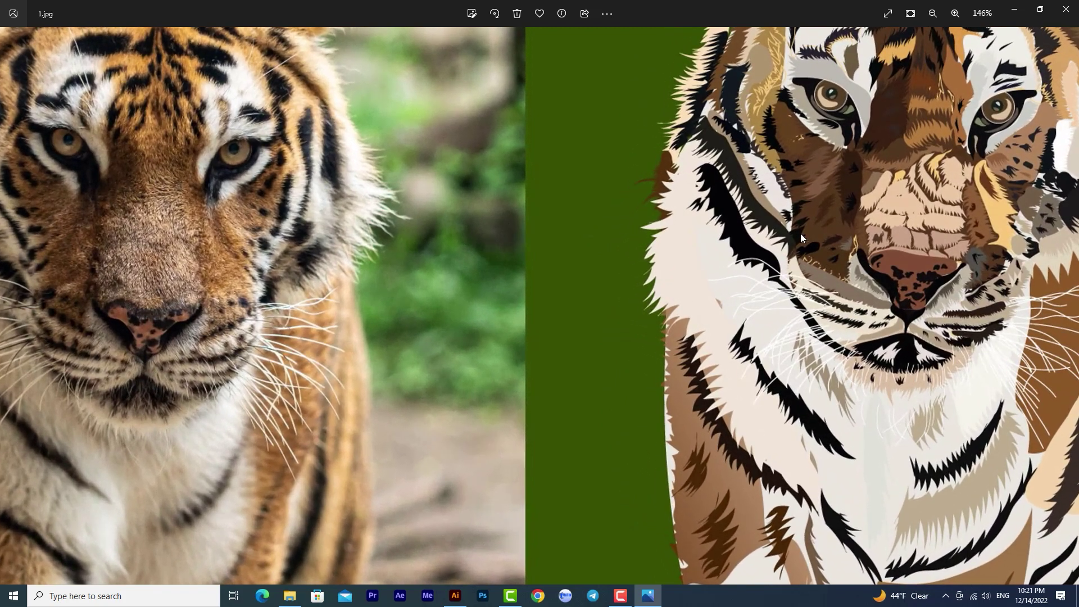
pyautogui.moveTo(800, 234); pyautogui.dragTo(599, 302)
pyautogui.scroll(5, 601, 302)
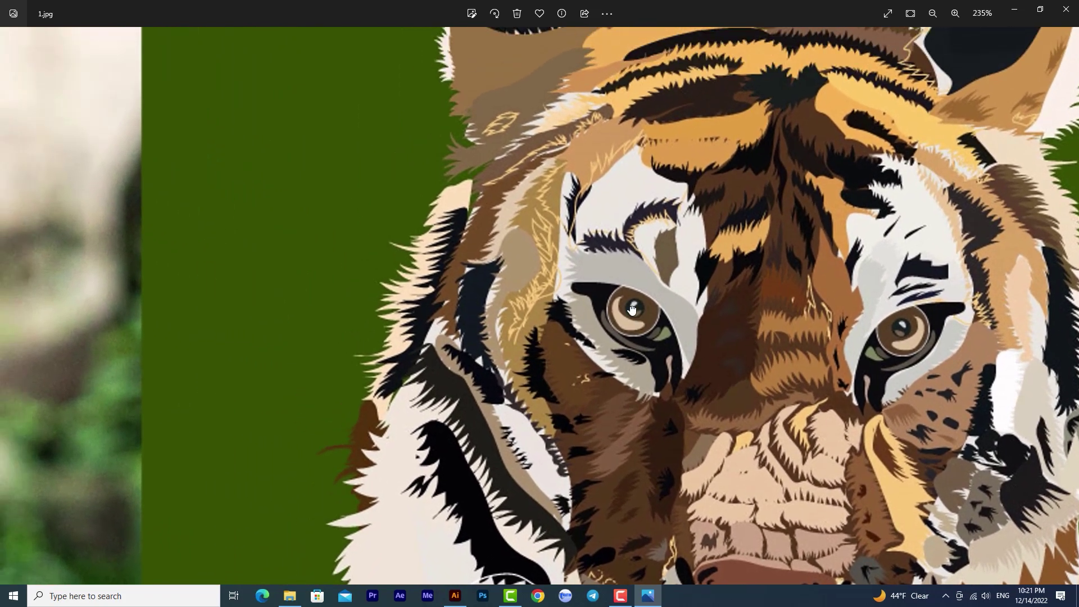
pyautogui.moveTo(632, 308); pyautogui.dragTo(514, 481)
pyautogui.moveTo(837, 215); pyautogui.dragTo(1009, 59)
pyautogui.click(1066, 9)
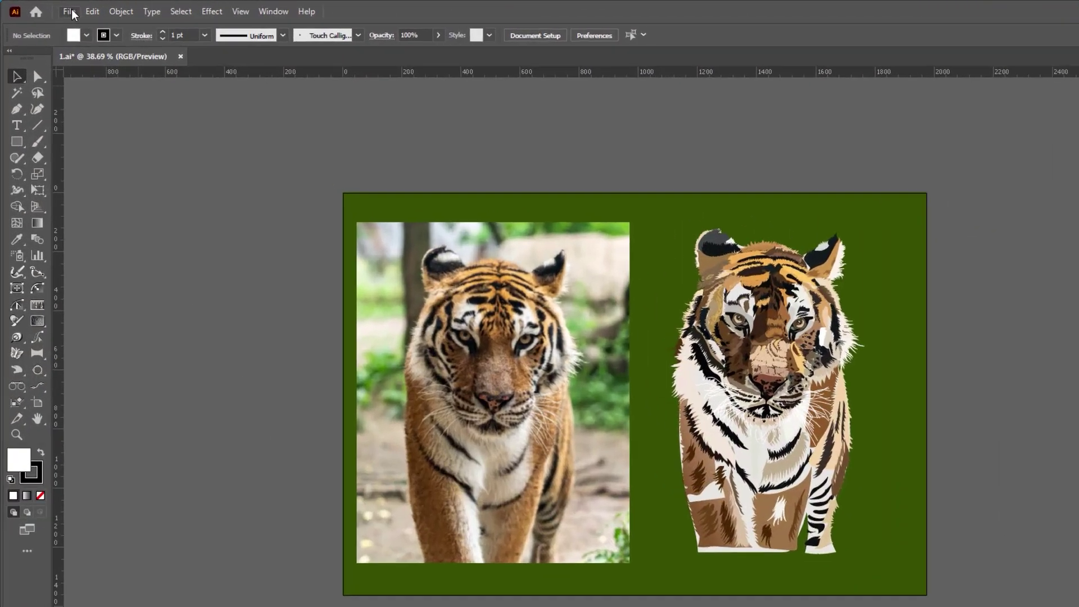
# Step: Export the artwork to the Desktop as JPEG 2 with Use Artboards turned on and quality 10 (Maximum)
pyautogui.click(57, 10)
pyautogui.moveTo(98, 243)
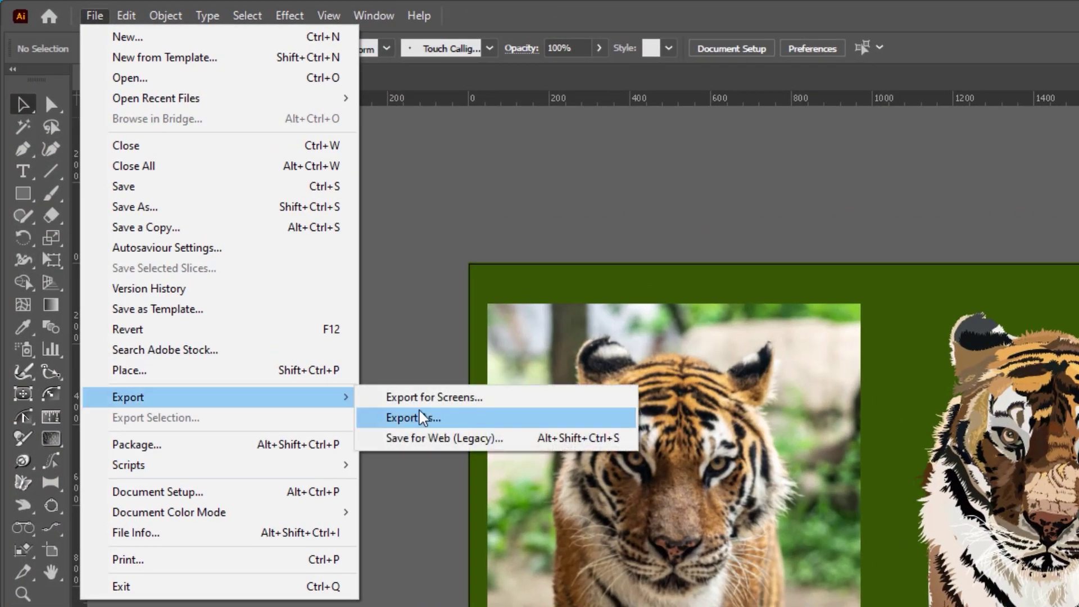
pyautogui.click(418, 417)
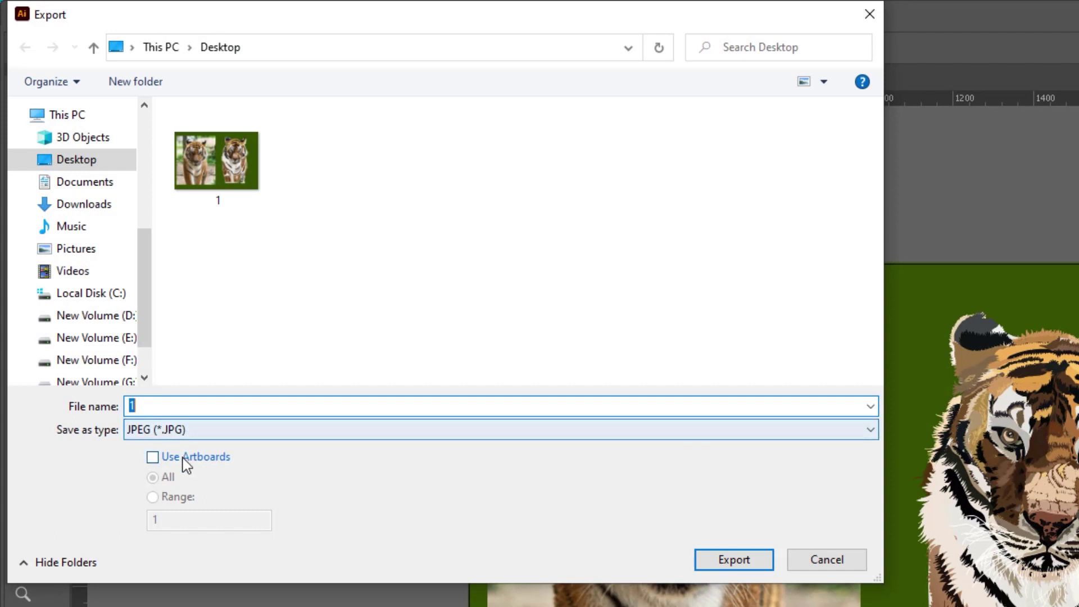
pyautogui.click(197, 456)
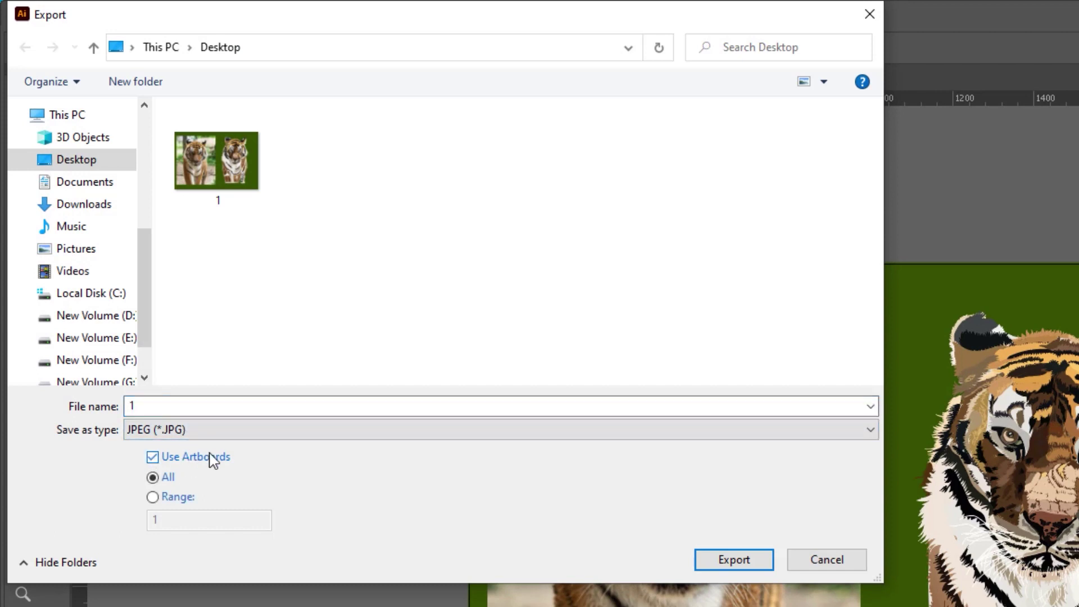
pyautogui.click(128, 410)
pyautogui.write('2')
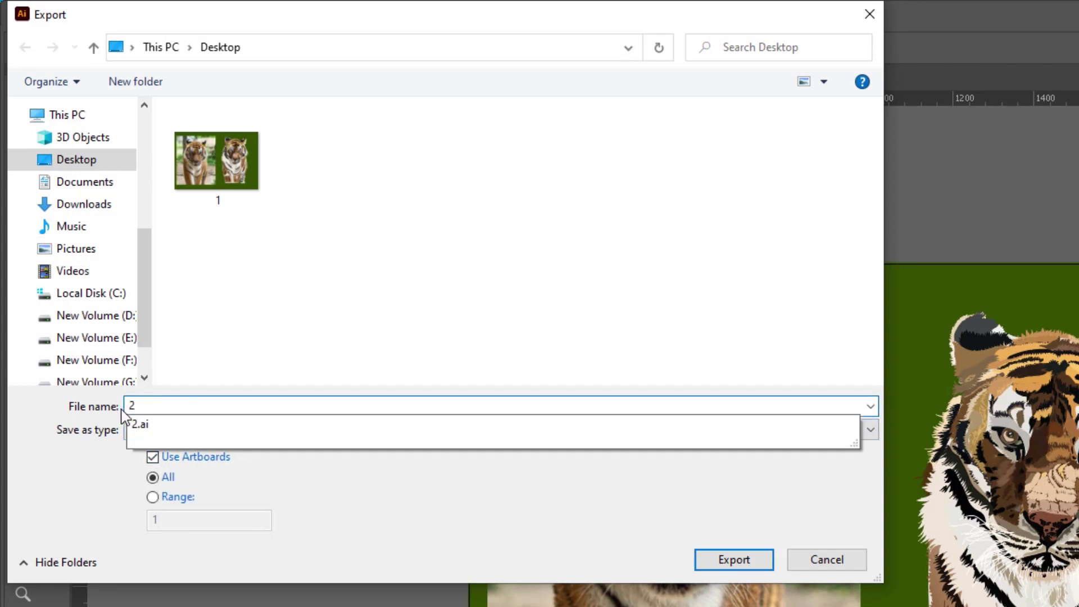
pyautogui.click(740, 566)
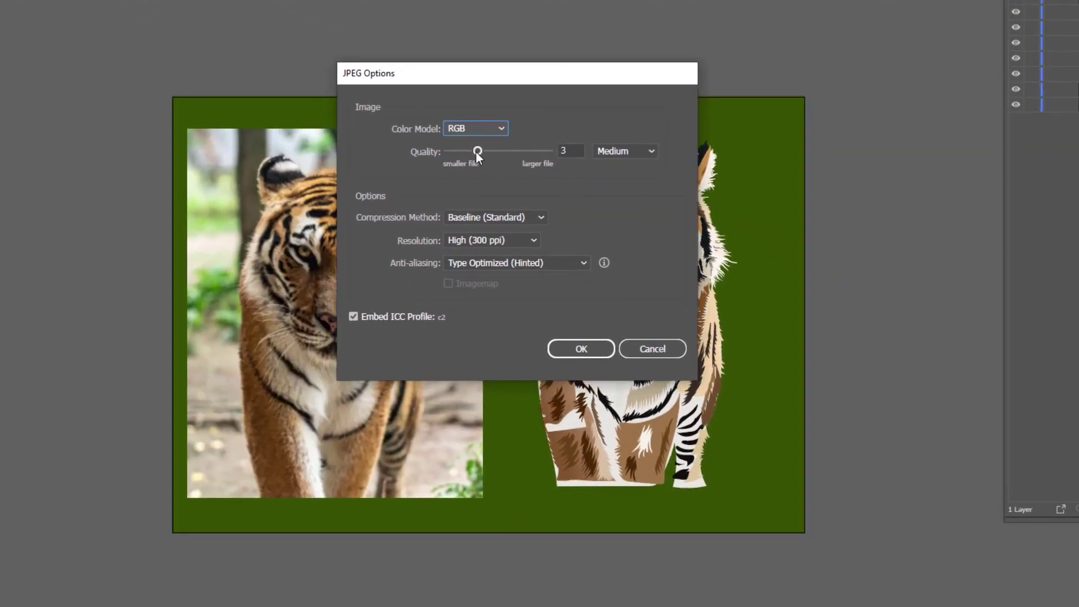
pyautogui.moveTo(477, 151); pyautogui.dragTo(575, 164)
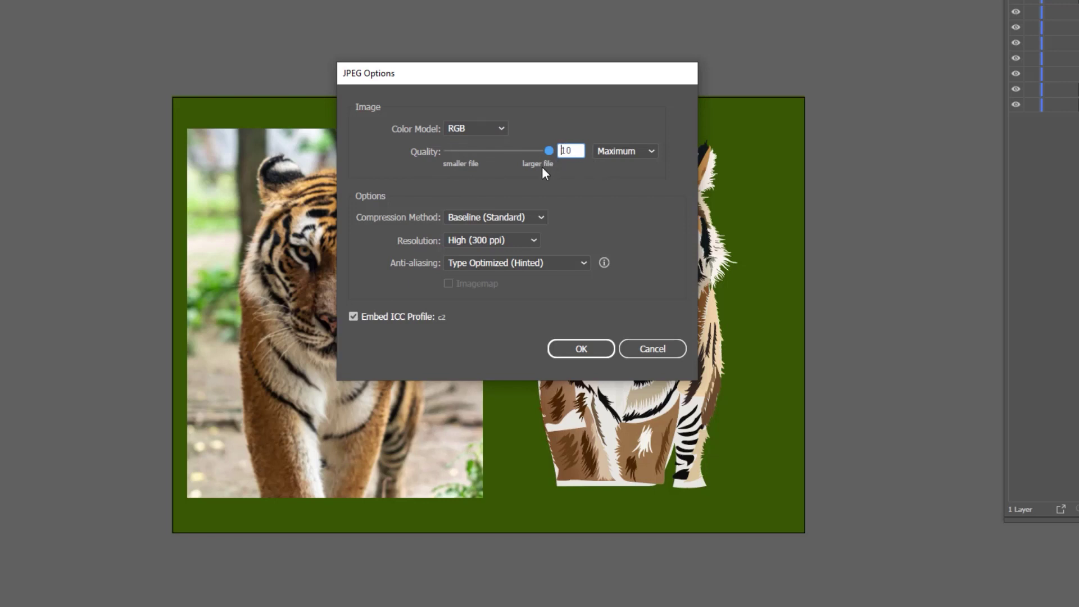
pyautogui.click(576, 351)
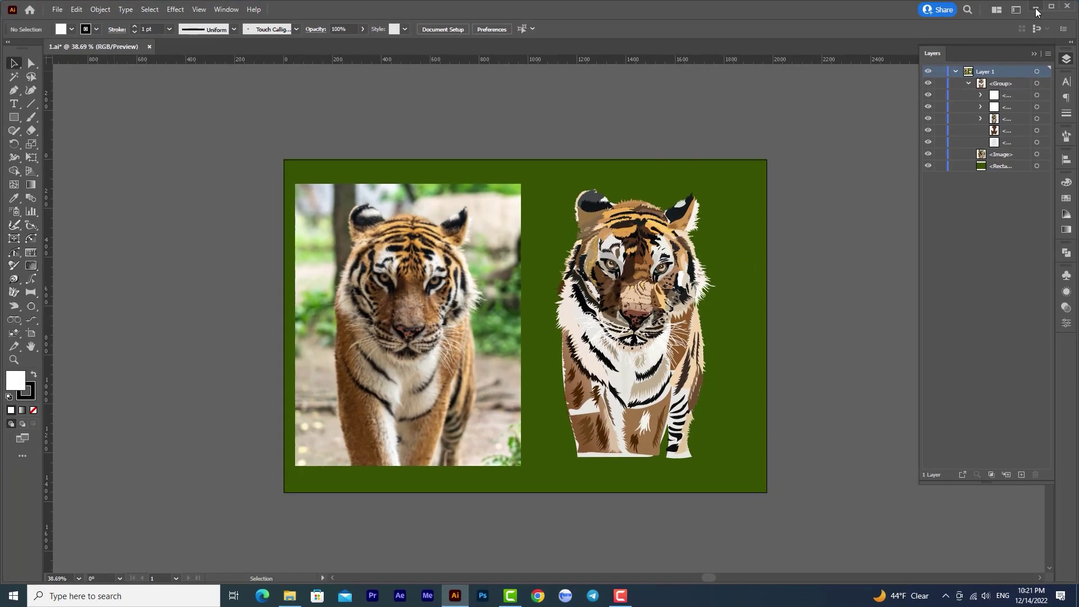
# Step: Check the size of the exported image 2 on the Desktop and examine the illustrated tiger's face up close
pyautogui.click(1036, 9)
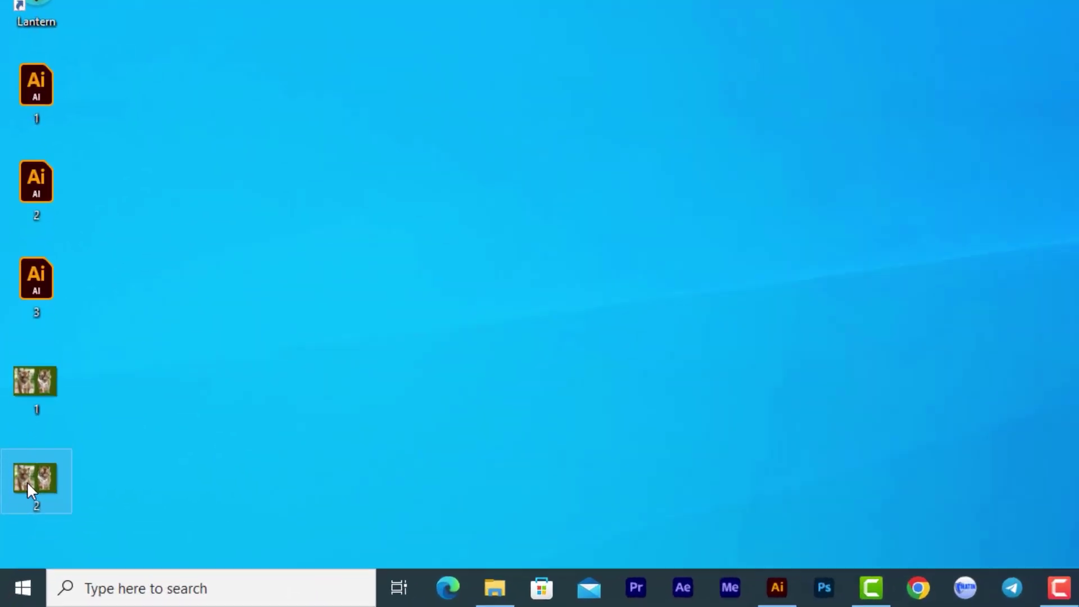
pyautogui.moveTo(18, 534)
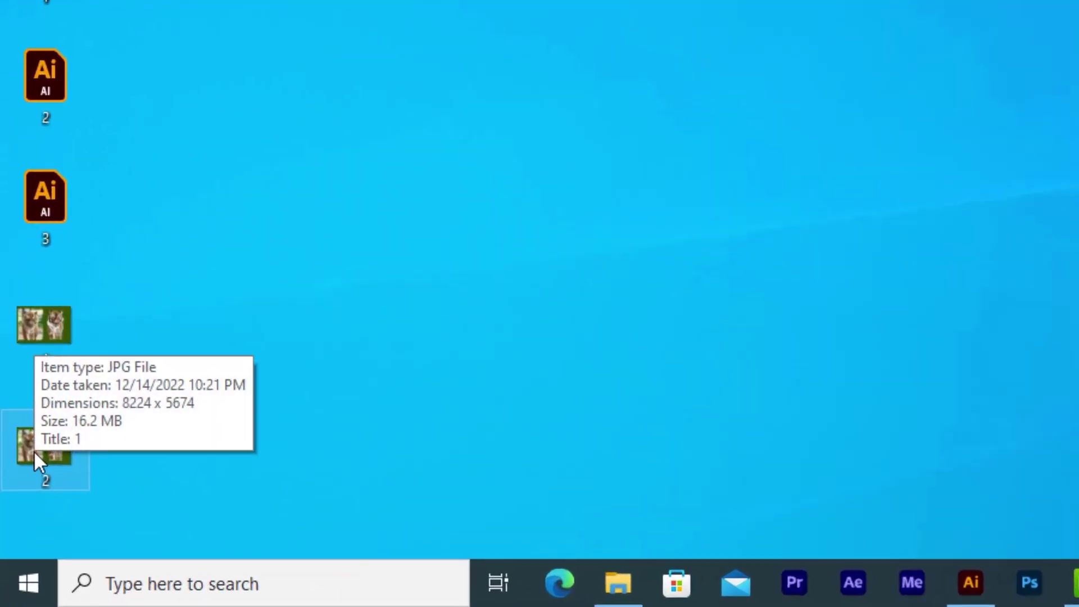
pyautogui.doubleClick(34, 450)
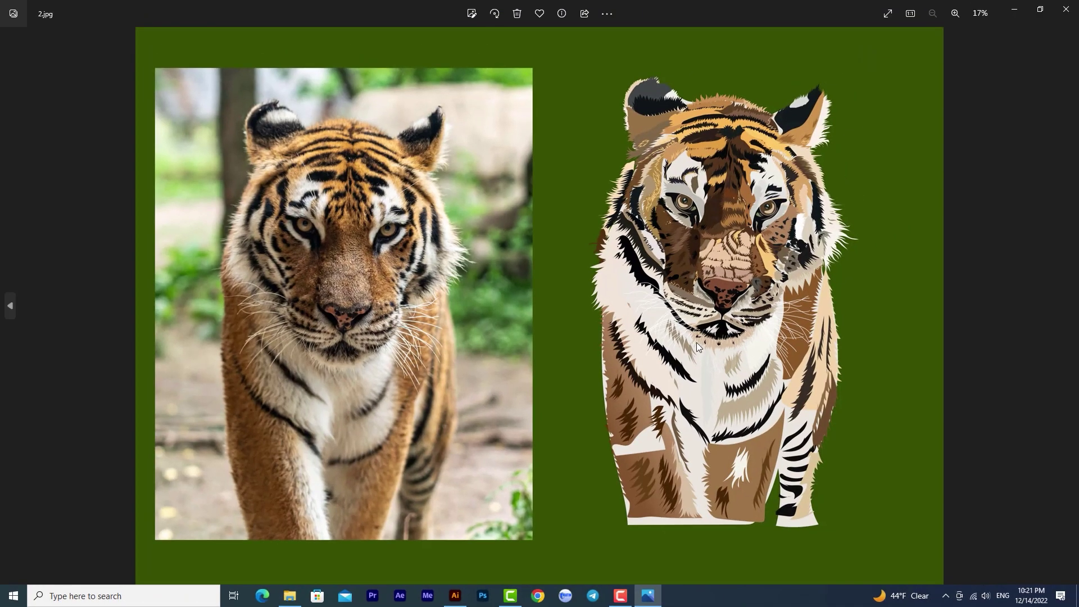
pyautogui.scroll(5, 696, 343)
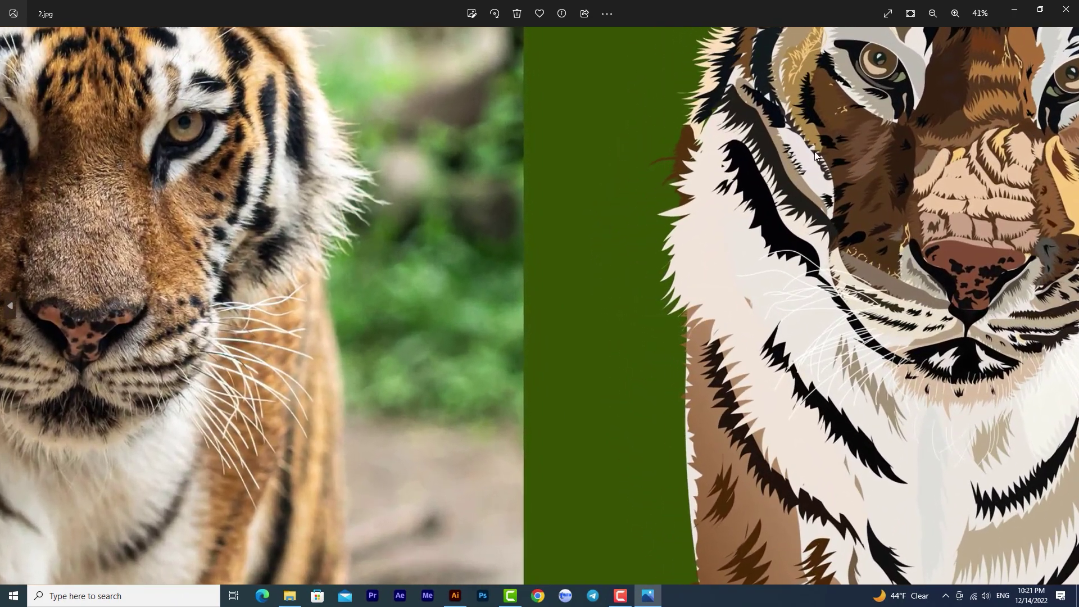
pyautogui.moveTo(814, 151); pyautogui.dragTo(518, 417)
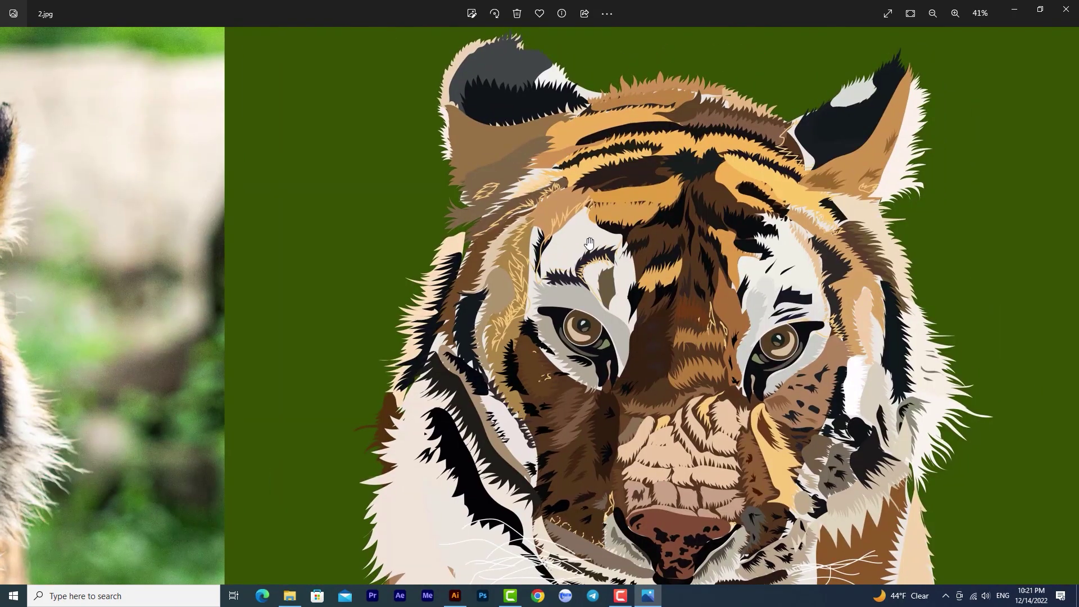
pyautogui.click(1064, 12)
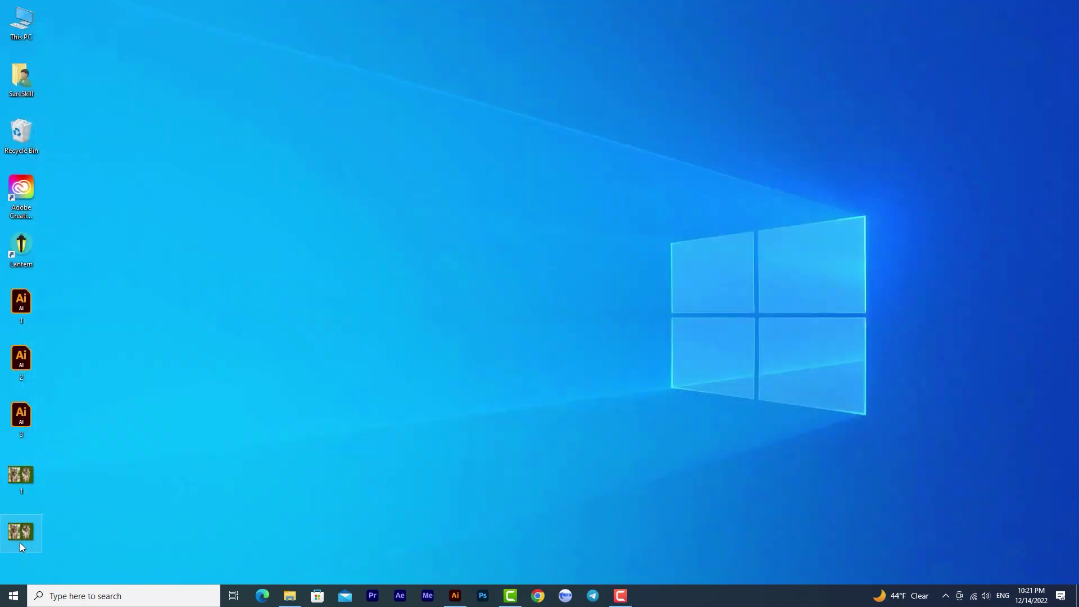
# Step: Return to Illustrator and start another JPEG export to the Desktop, named 3, with Use Artboards turned on
pyautogui.click(455, 596)
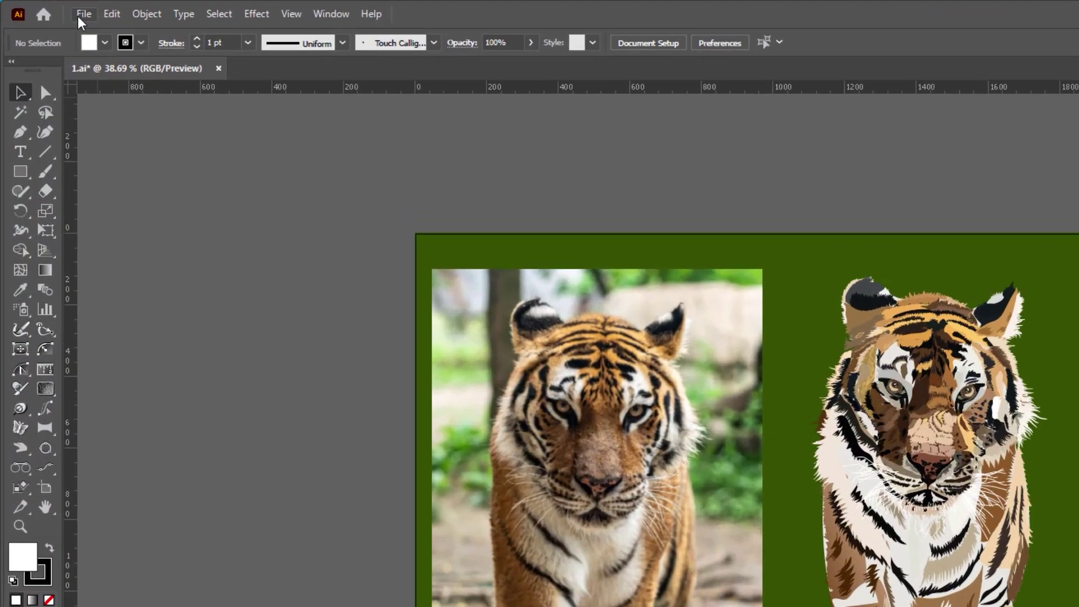
pyautogui.click(82, 15)
pyautogui.moveTo(310, 355)
pyautogui.click(365, 375)
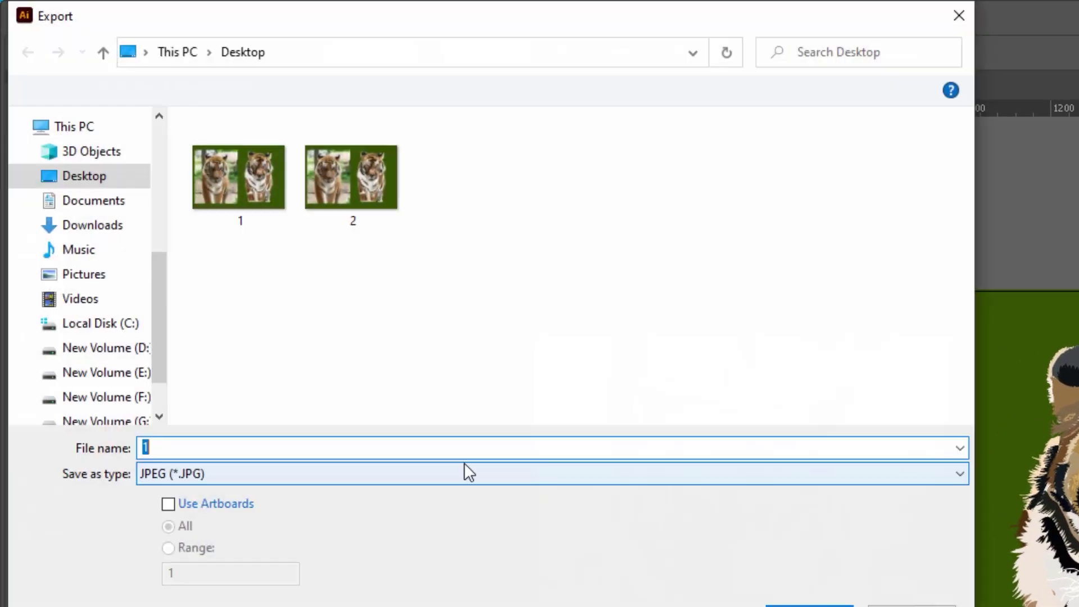
pyautogui.click(168, 504)
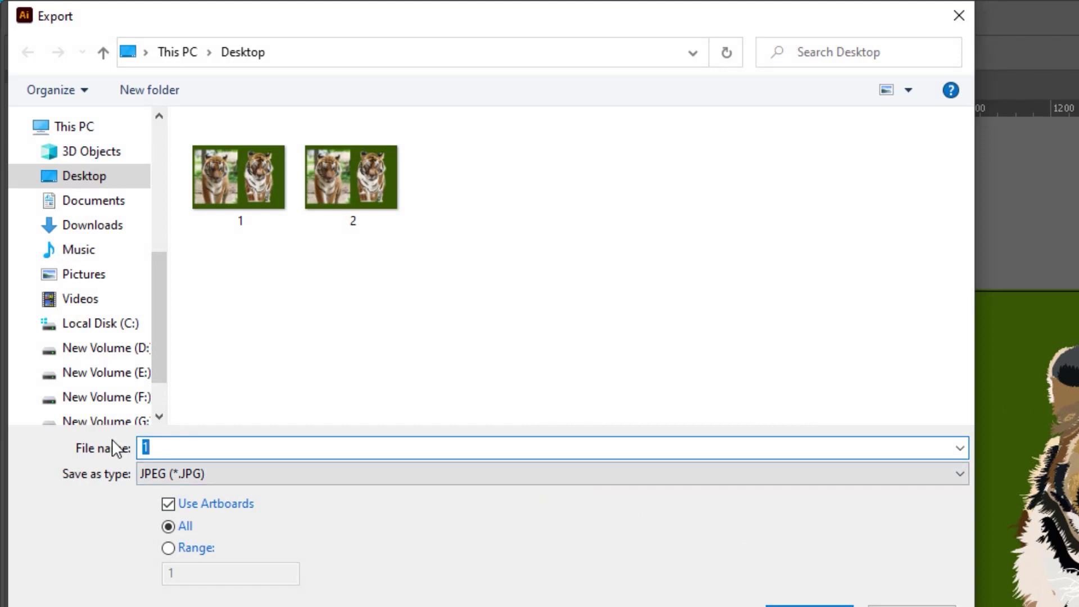
pyautogui.click(185, 456)
pyautogui.click(810, 605)
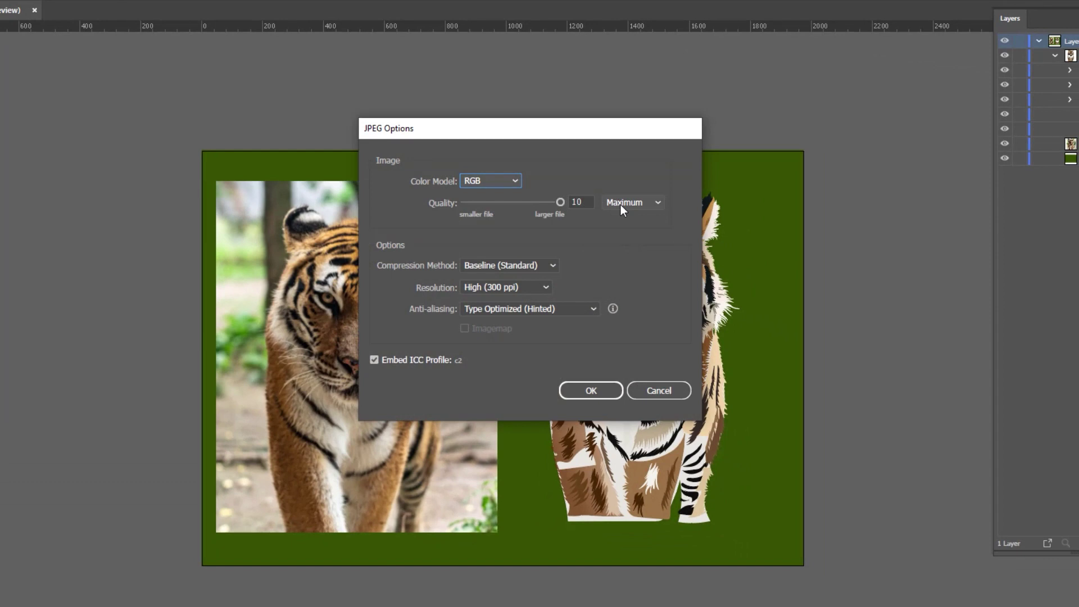
# Step: Set the JPEG quality to 3 (Medium) with High (300 ppi) resolution and complete the export
pyautogui.click(620, 205)
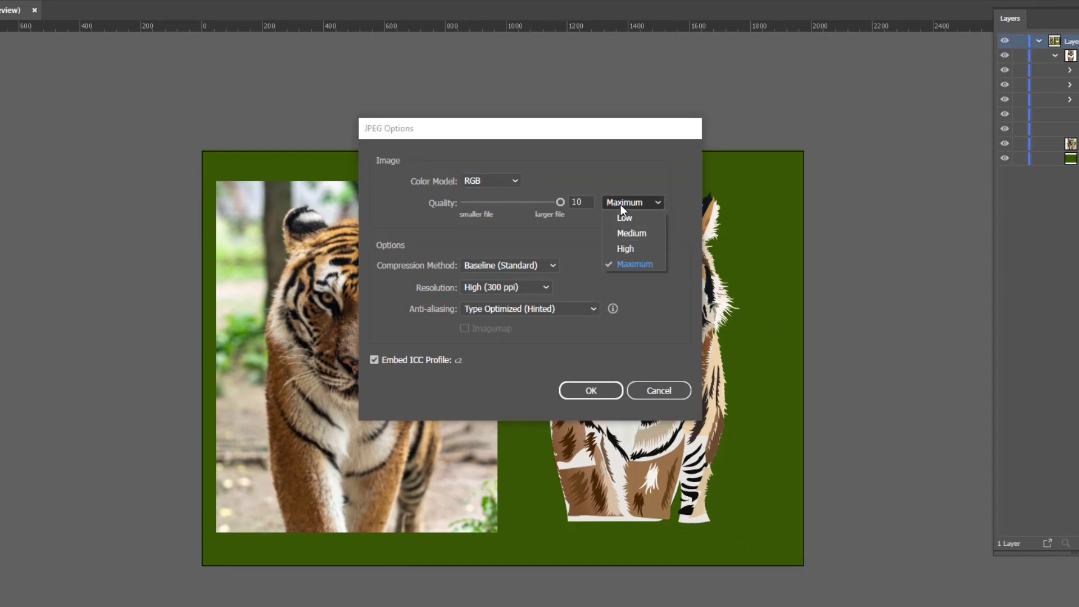
pyautogui.click(619, 251)
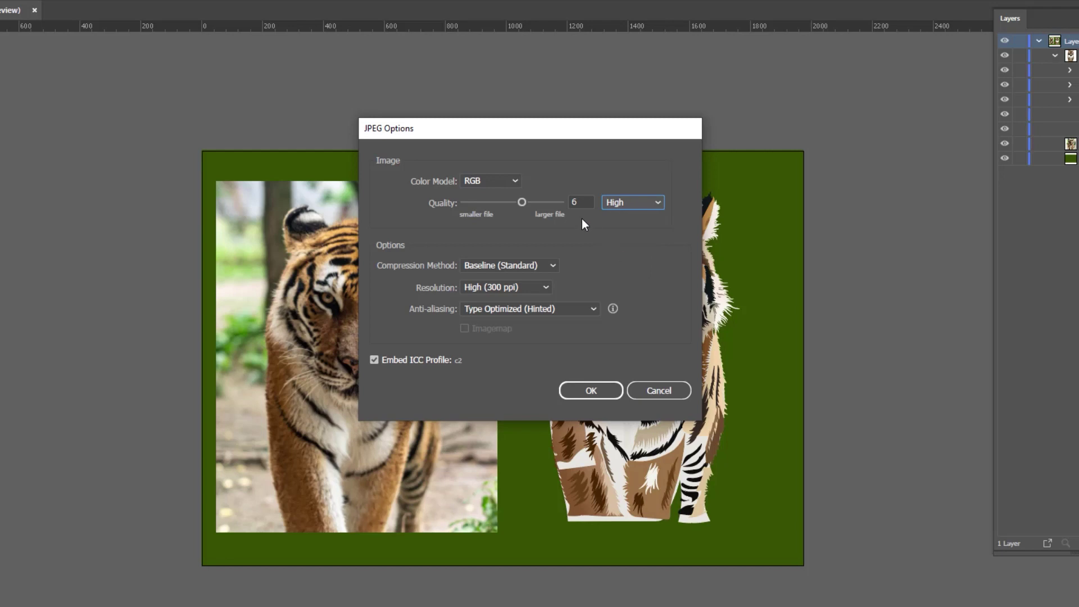
pyautogui.click(629, 204)
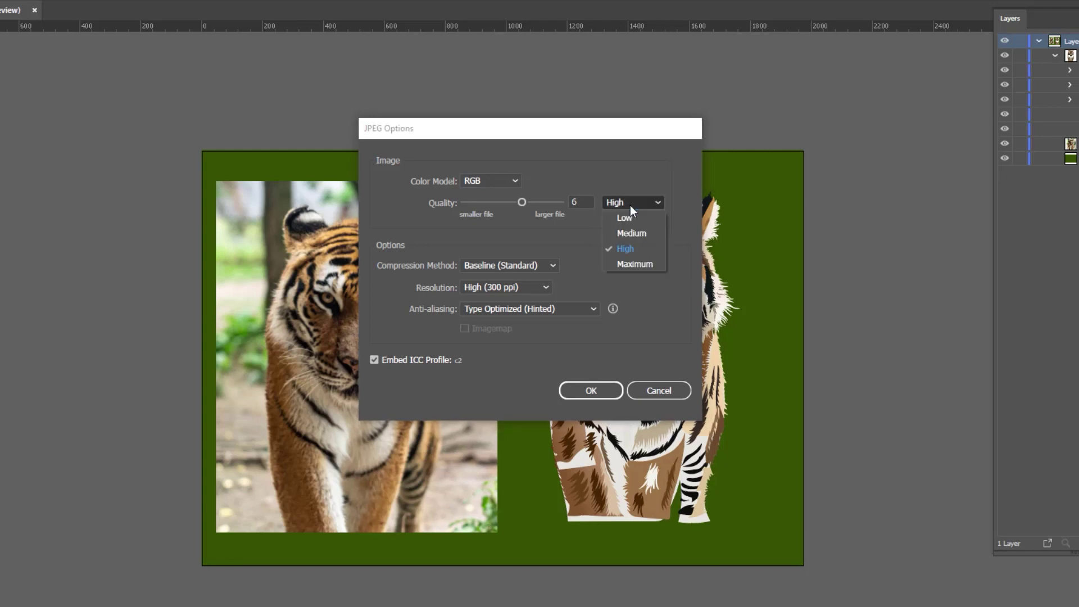
pyautogui.click(625, 234)
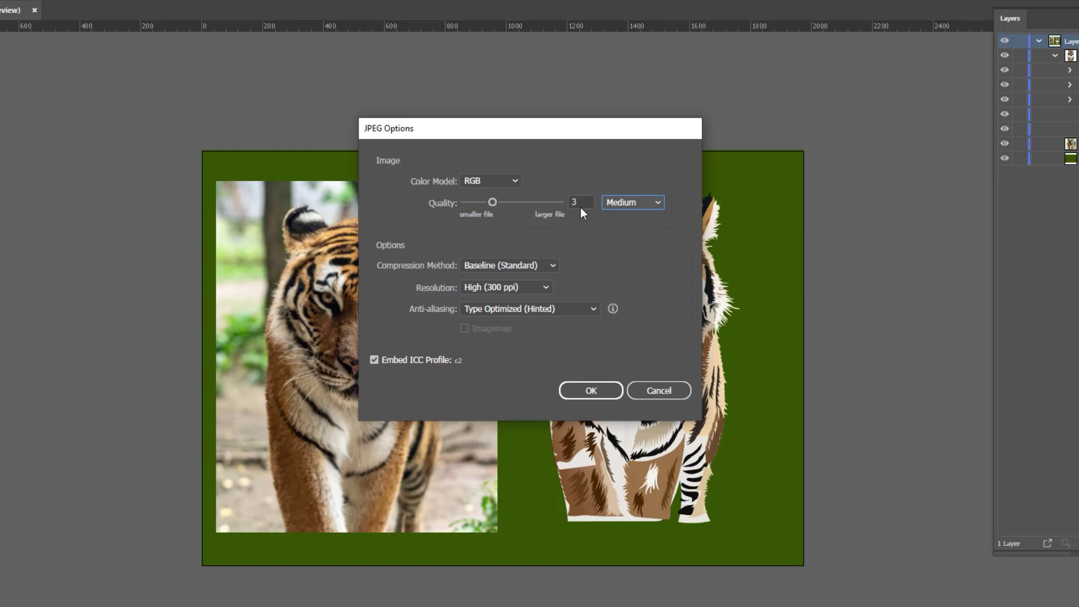
pyautogui.click(614, 207)
pyautogui.click(622, 217)
pyautogui.click(624, 203)
pyautogui.click(621, 234)
pyautogui.click(486, 288)
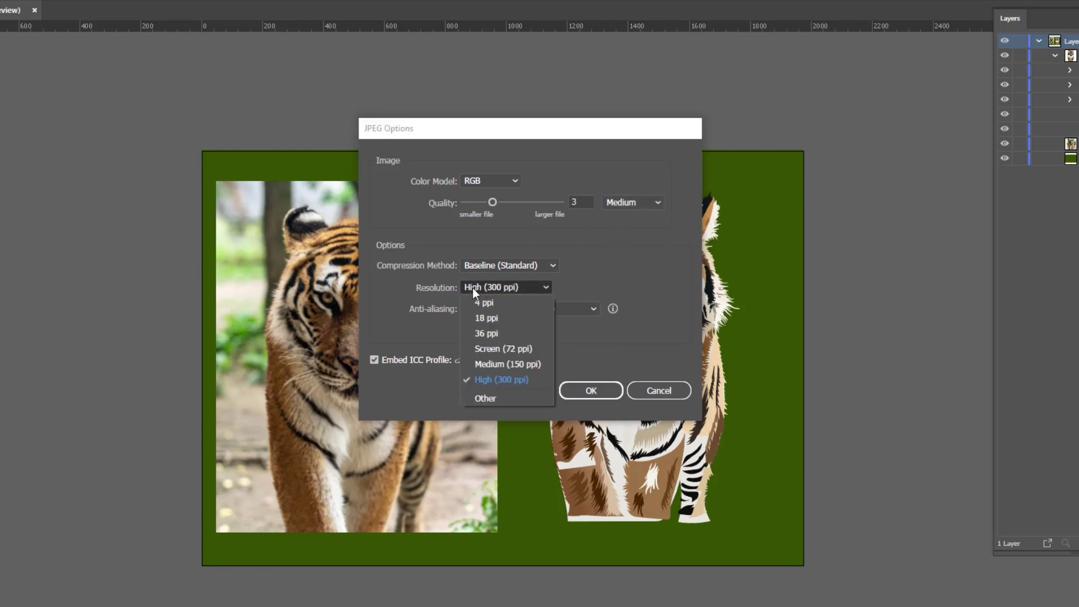
pyautogui.click(514, 288)
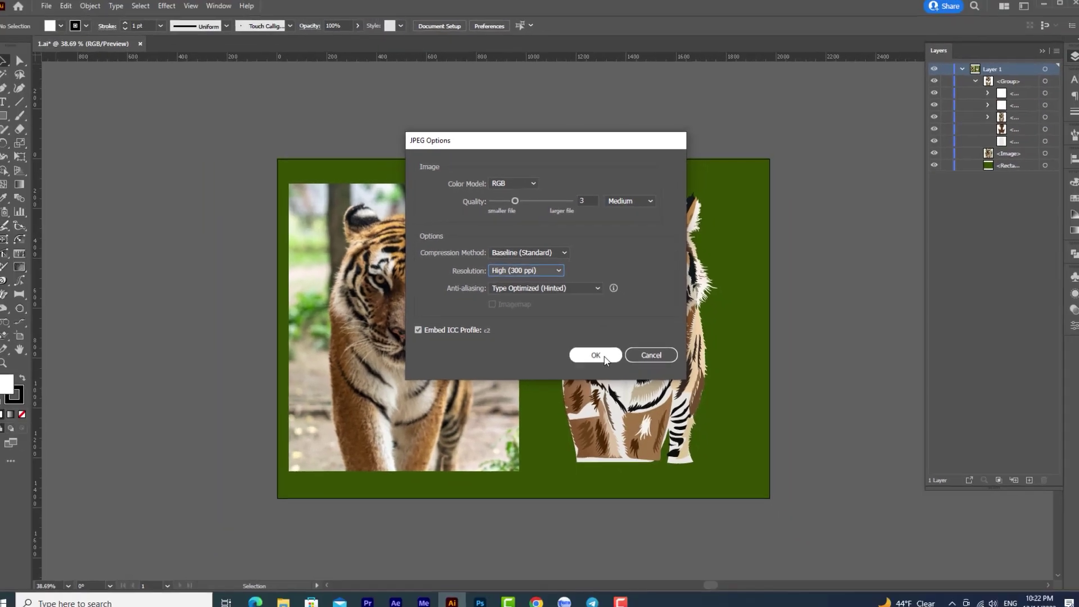
pyautogui.click(587, 388)
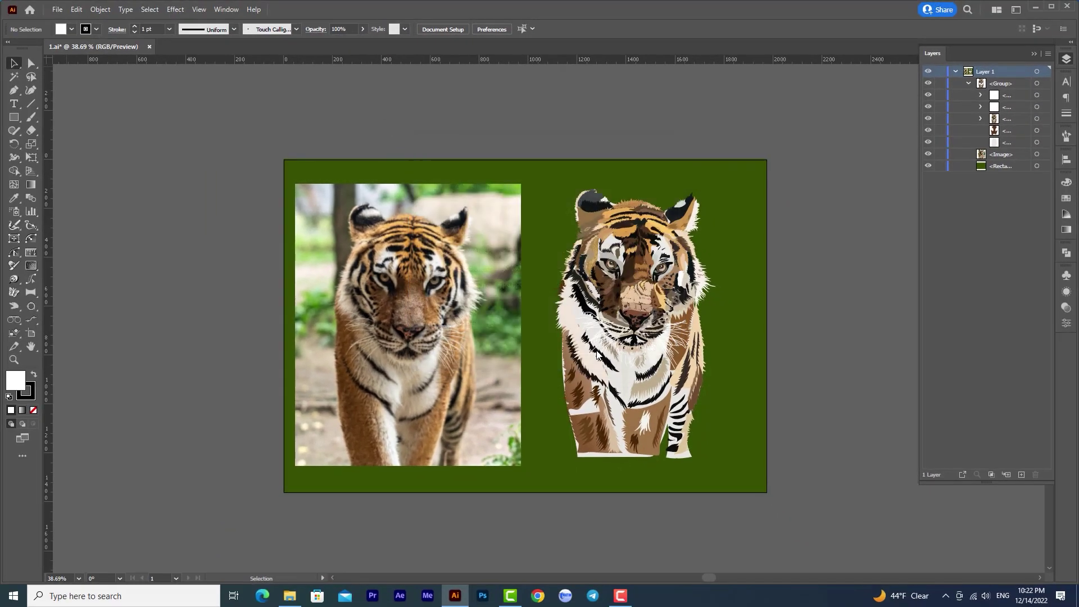
# Step: Open the exported image 3 from the Desktop and examine the illustrated tiger's face up close
pyautogui.click(1035, 8)
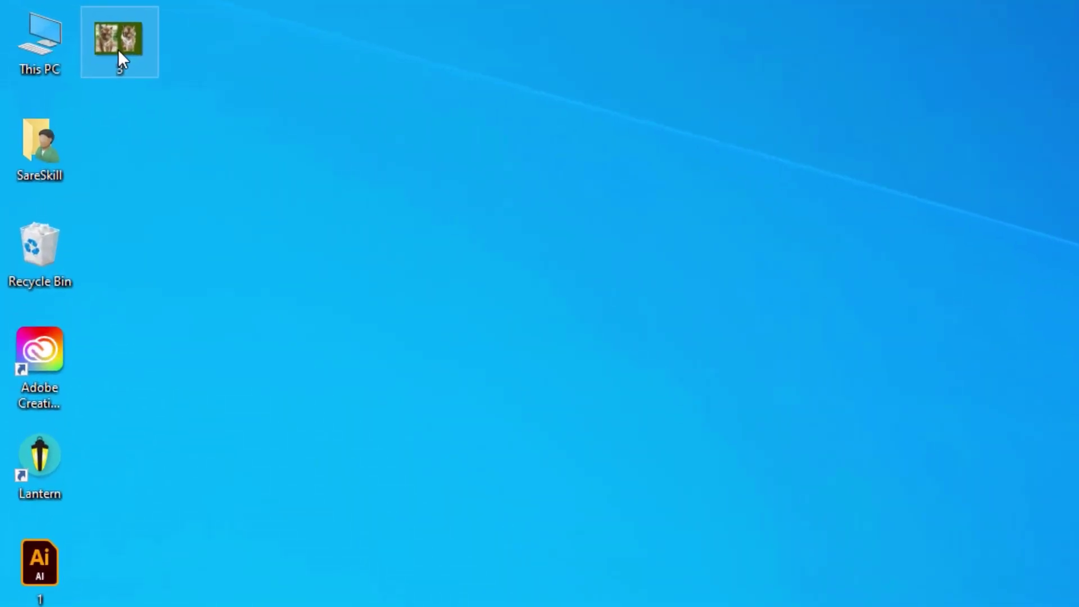
pyautogui.doubleClick(121, 51)
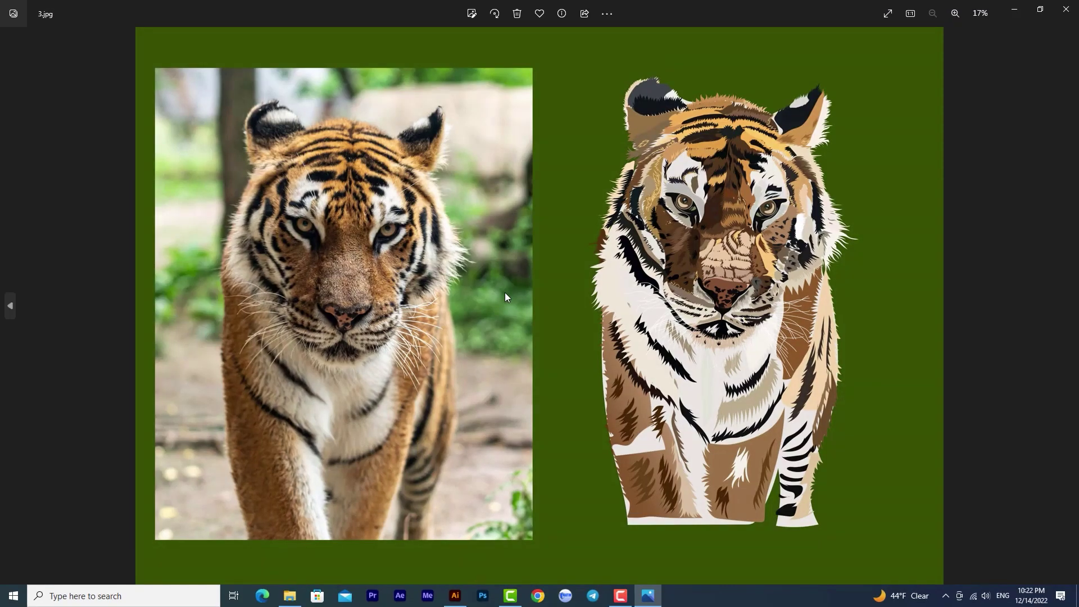
pyautogui.scroll(4, 505, 292)
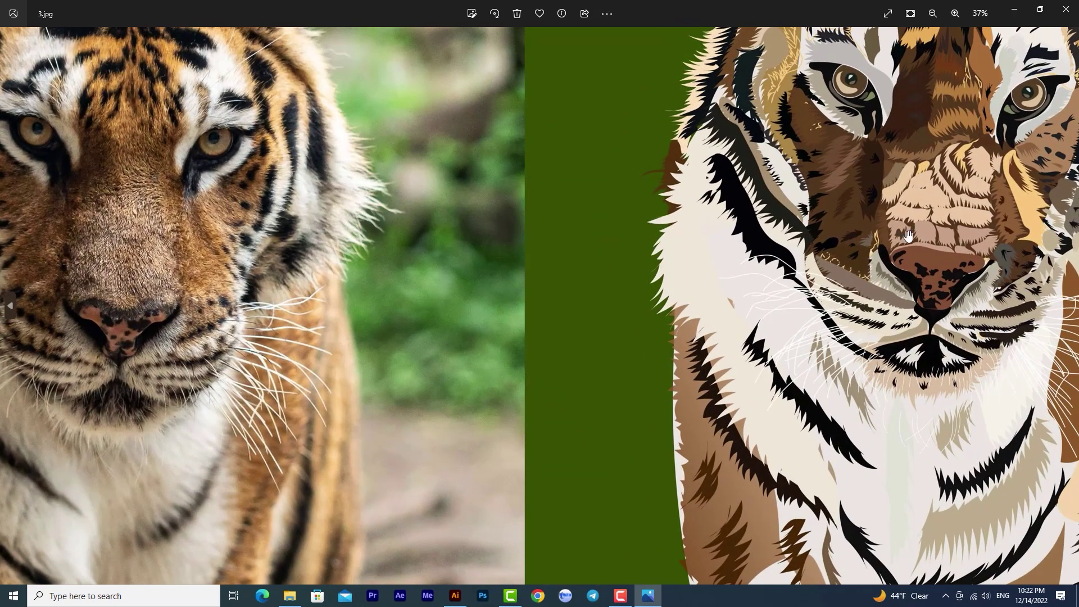
pyautogui.moveTo(908, 235); pyautogui.dragTo(506, 328)
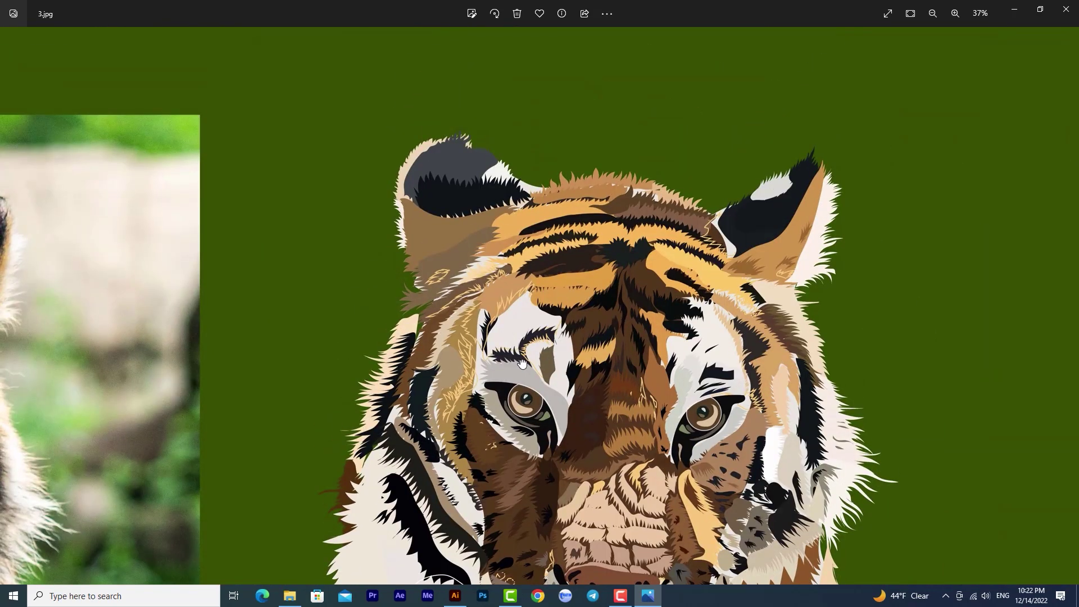
pyautogui.scroll(2, 522, 363)
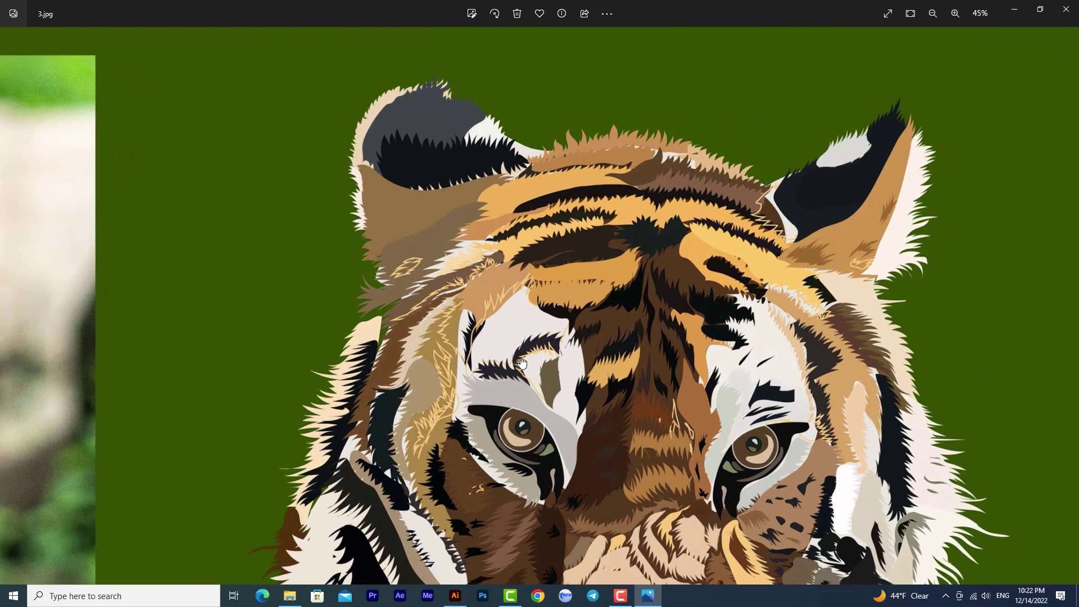
pyautogui.scroll(-3, 522, 363)
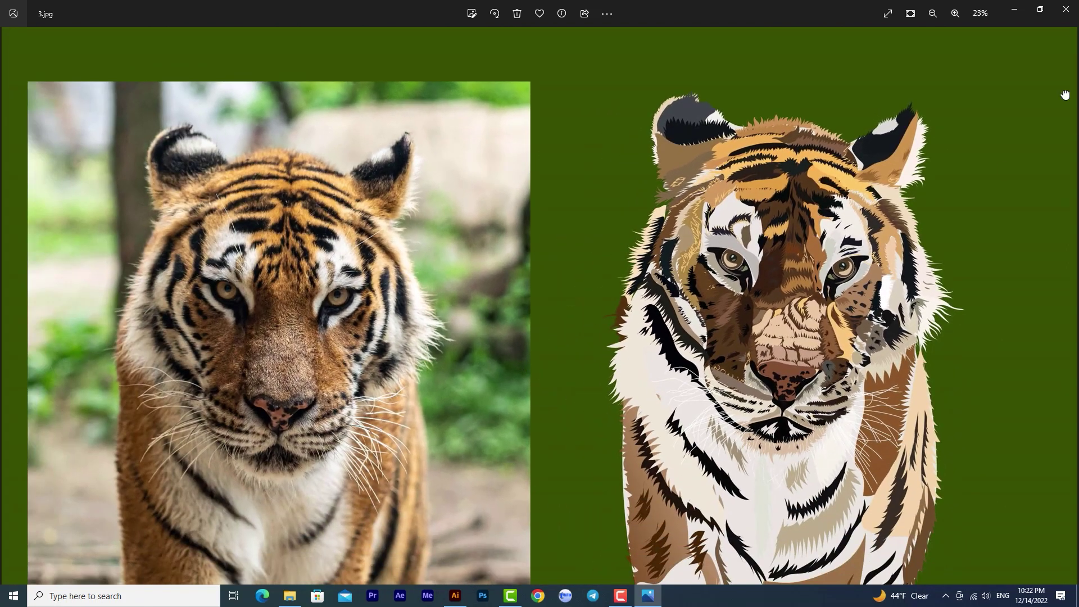
pyautogui.click(1065, 9)
# Step: Return to Illustrator and start another JPEG export to the Desktop, named 4, with Use Artboards turned on
pyautogui.click(456, 597)
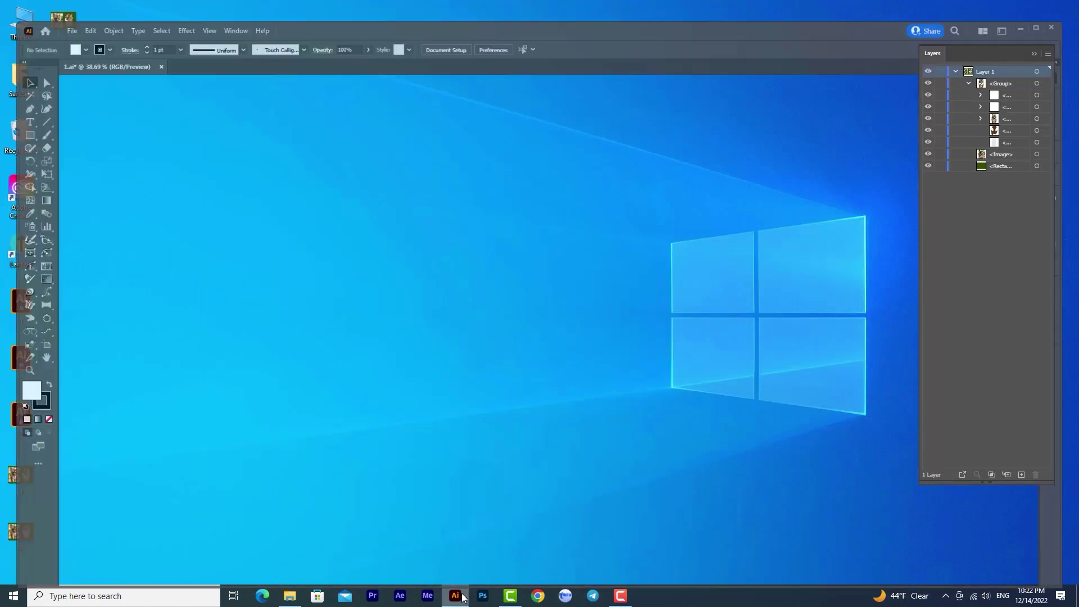
pyautogui.click(57, 10)
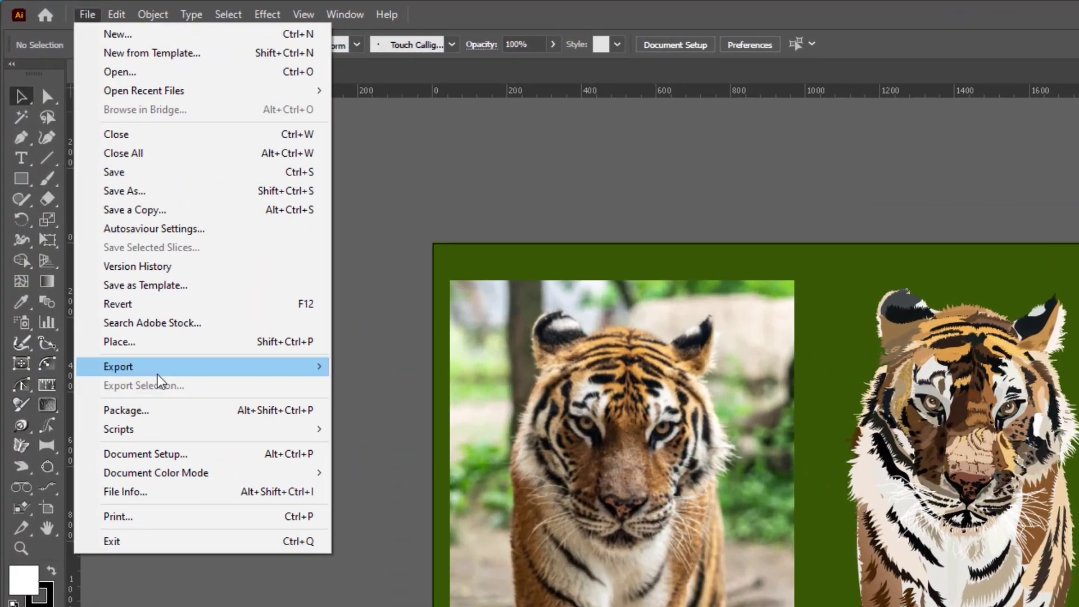
pyautogui.click(252, 249)
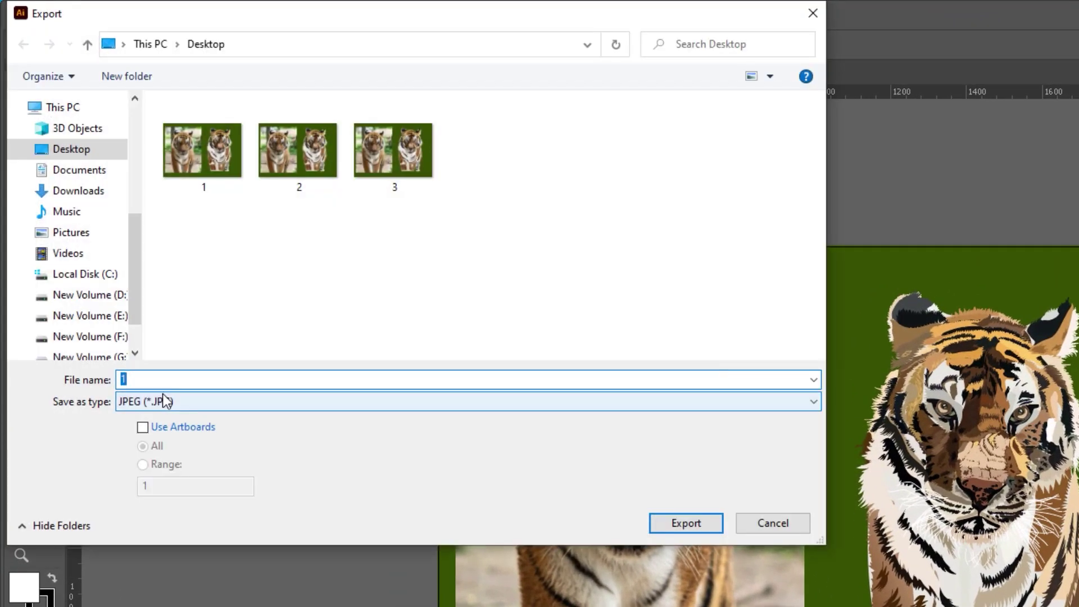
pyautogui.write('4')
pyautogui.click(162, 428)
pyautogui.click(687, 522)
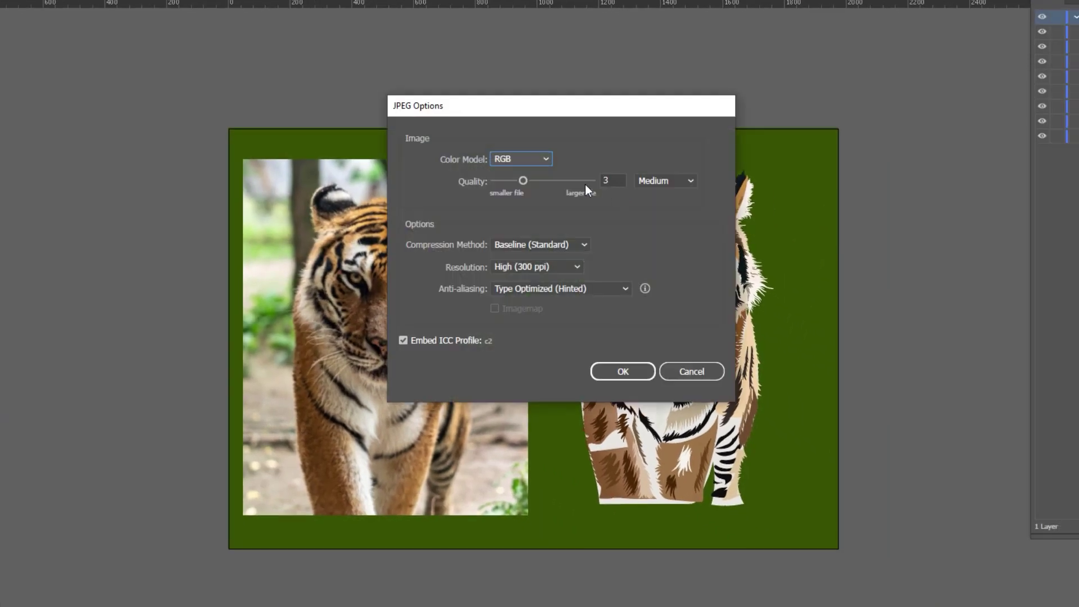
# Step: Set the JPEG quality to 1 (Low) and complete the export
pyautogui.click(656, 182)
pyautogui.click(663, 194)
pyautogui.moveTo(509, 181)
pyautogui.mouseDown()
pyautogui.moveTo(470, 184)
pyautogui.moveTo(507, 181)
pyautogui.mouseUp()
pyautogui.click(621, 371)
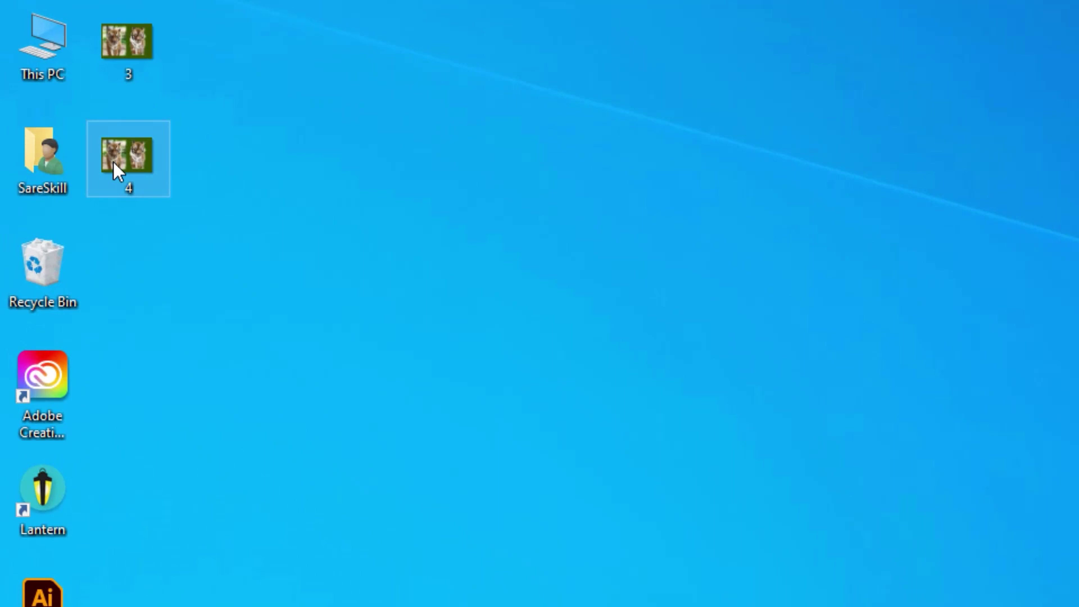
# Step: Open the exported image 4 from the Desktop and inspect the illustrated tiger's head up close
pyautogui.doubleClick(114, 162)
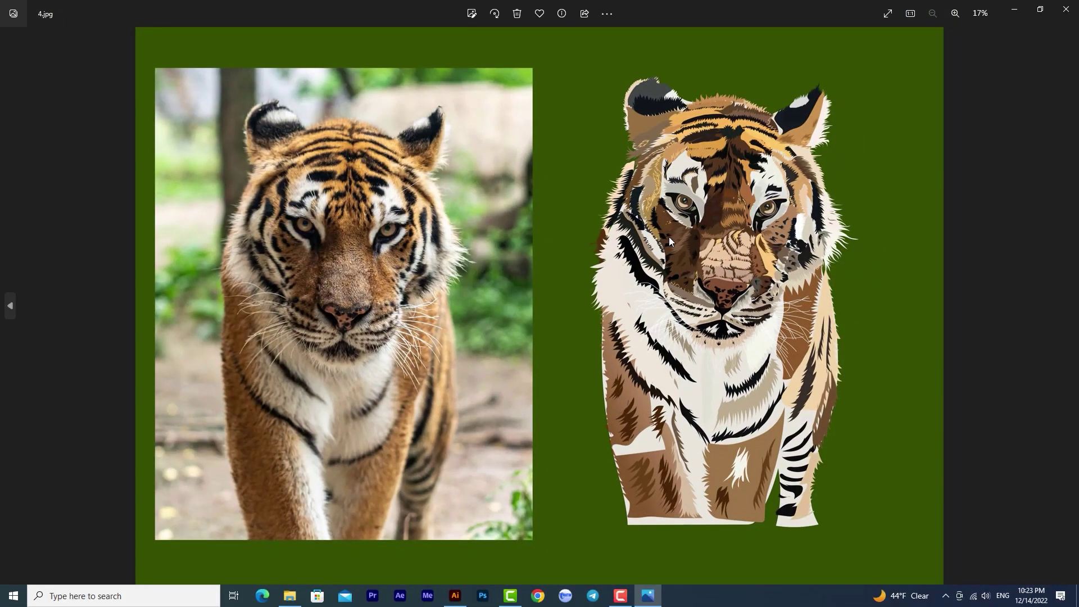
pyautogui.scroll(5, 669, 238)
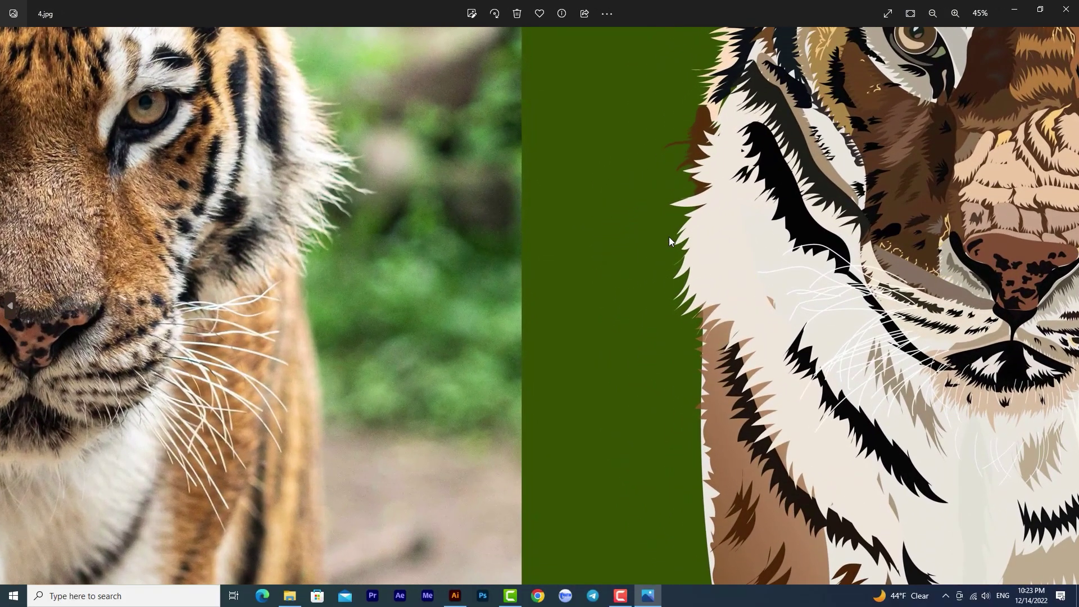
pyautogui.moveTo(669, 237); pyautogui.dragTo(545, 462)
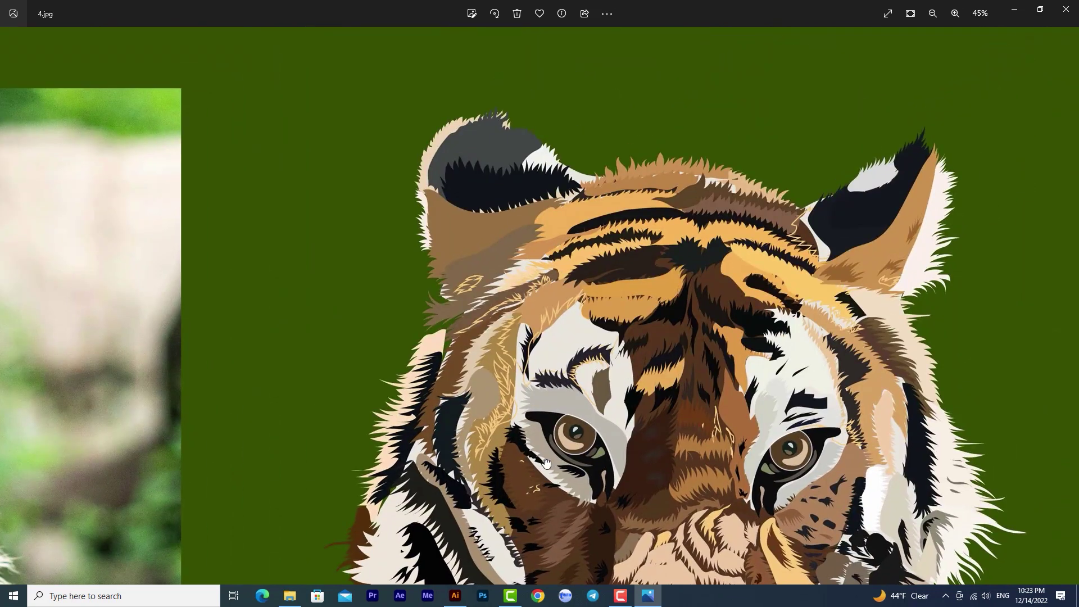
pyautogui.click(1066, 9)
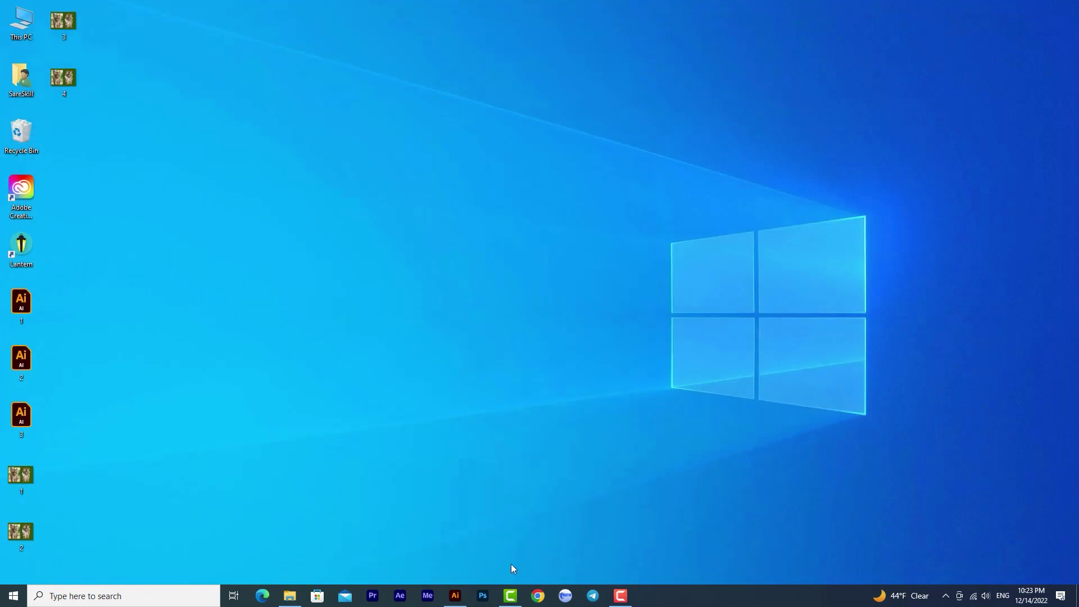
# Step: Return to Illustrator and export the artwork to the Desktop as JPEG 5 with the resolution set to Screen (72 ppi)
pyautogui.click(456, 596)
pyautogui.click(50, 10)
pyautogui.moveTo(114, 238)
pyautogui.click(224, 255)
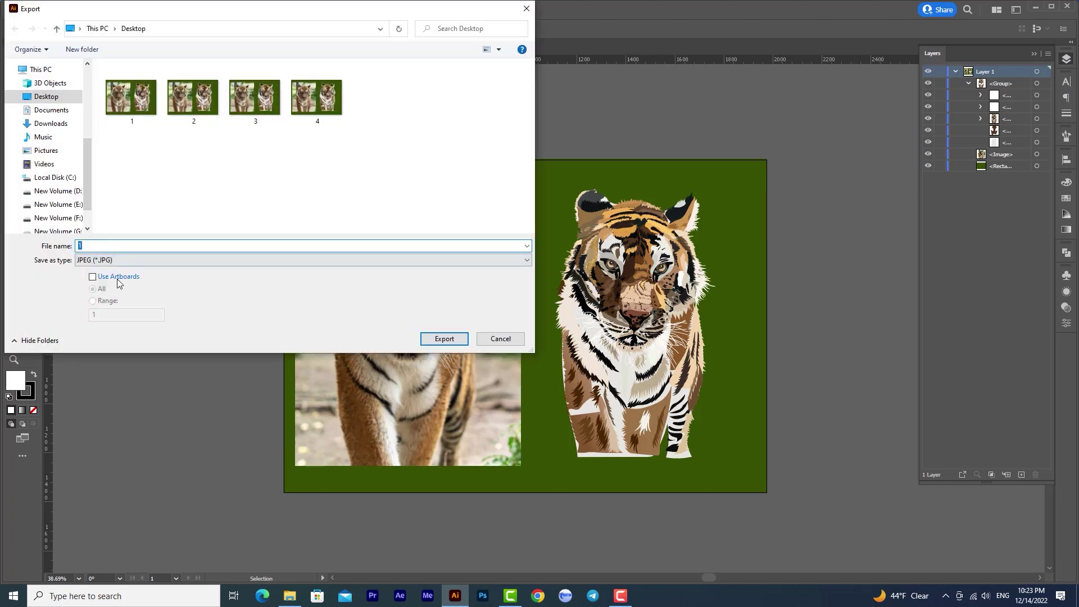
pyautogui.click(444, 339)
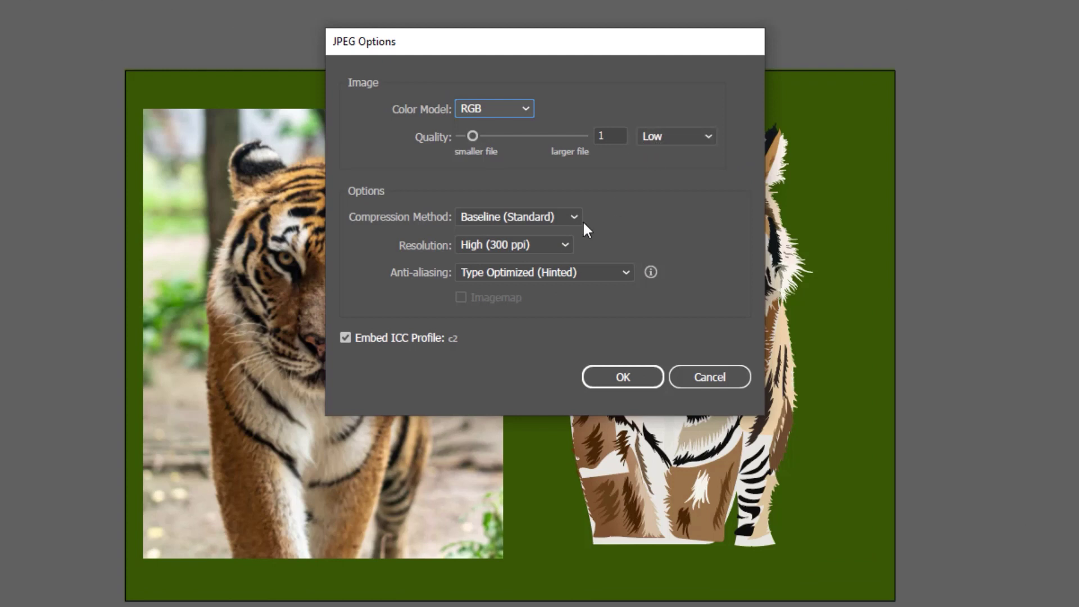
pyautogui.click(555, 242)
pyautogui.click(525, 323)
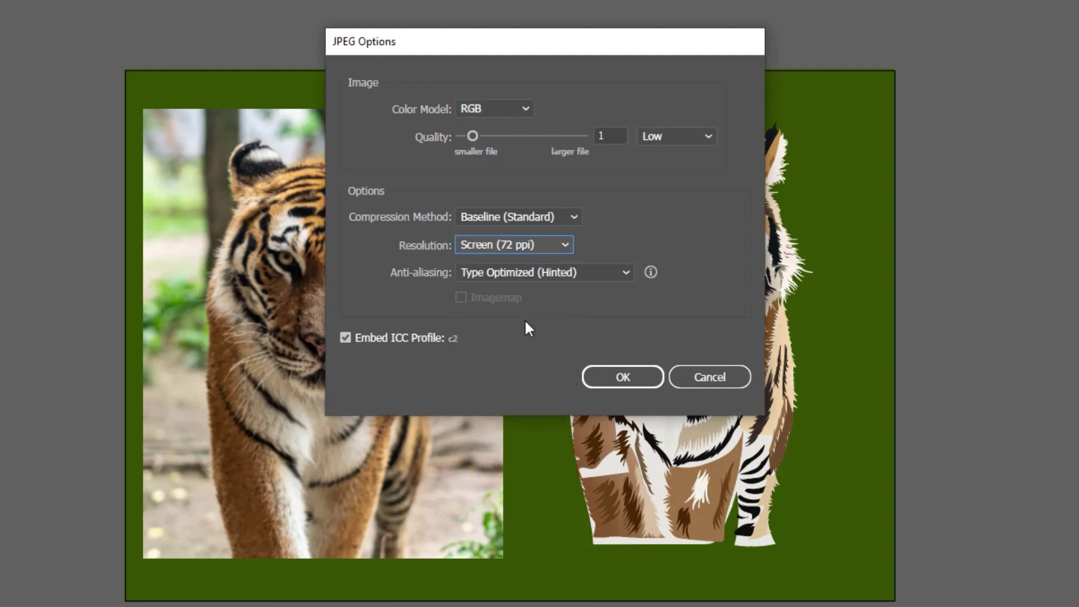
pyautogui.click(620, 373)
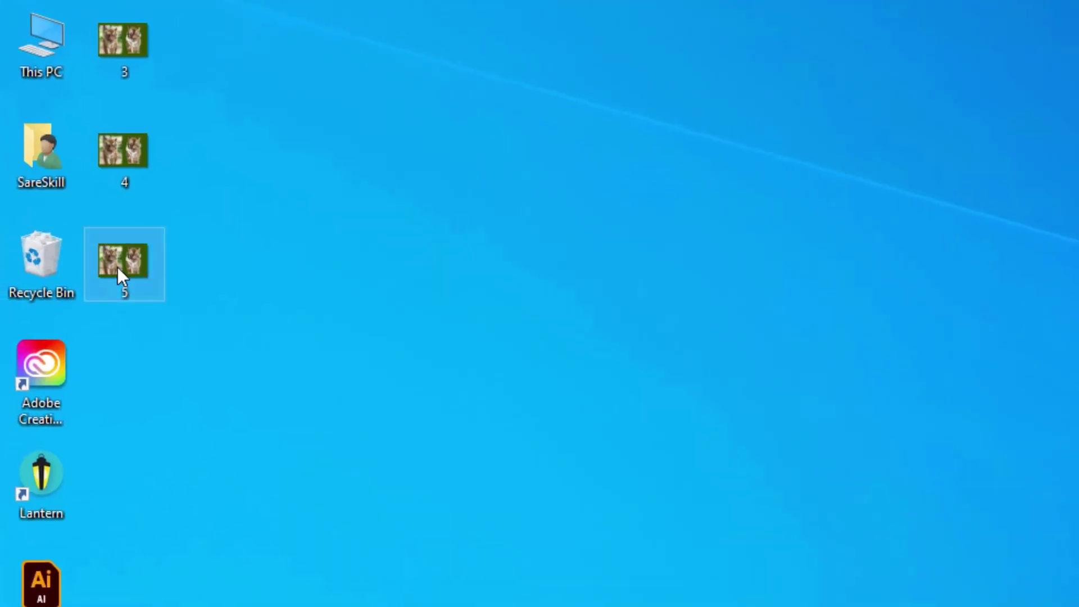
# Step: Open the exported image 5 from the Desktop and examine the illustrated tiger's eyes and fur edges up close
pyautogui.moveTo(118, 269)
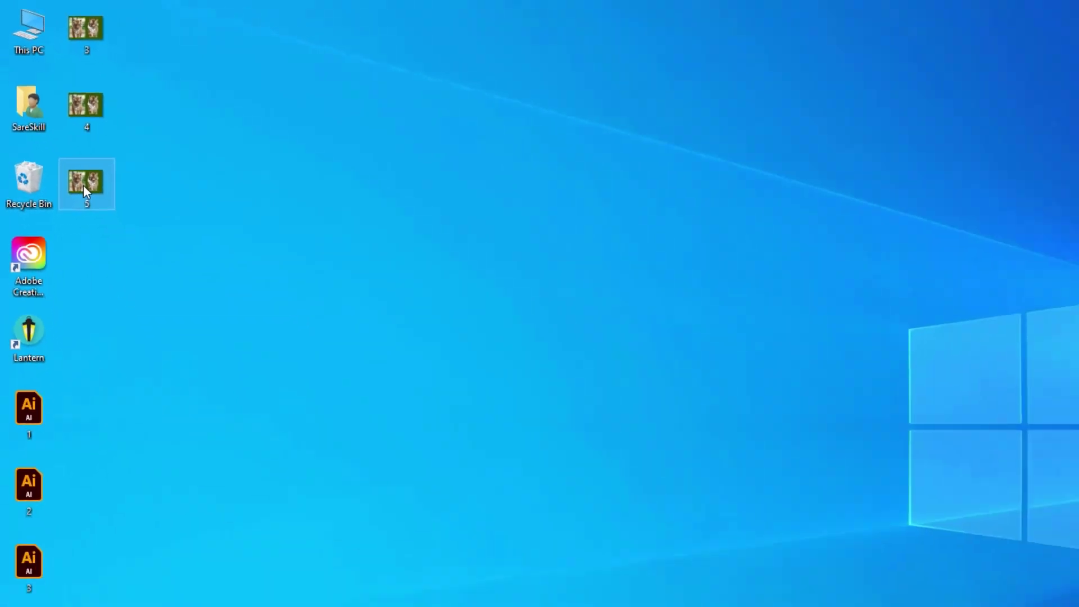
pyautogui.doubleClick(120, 260)
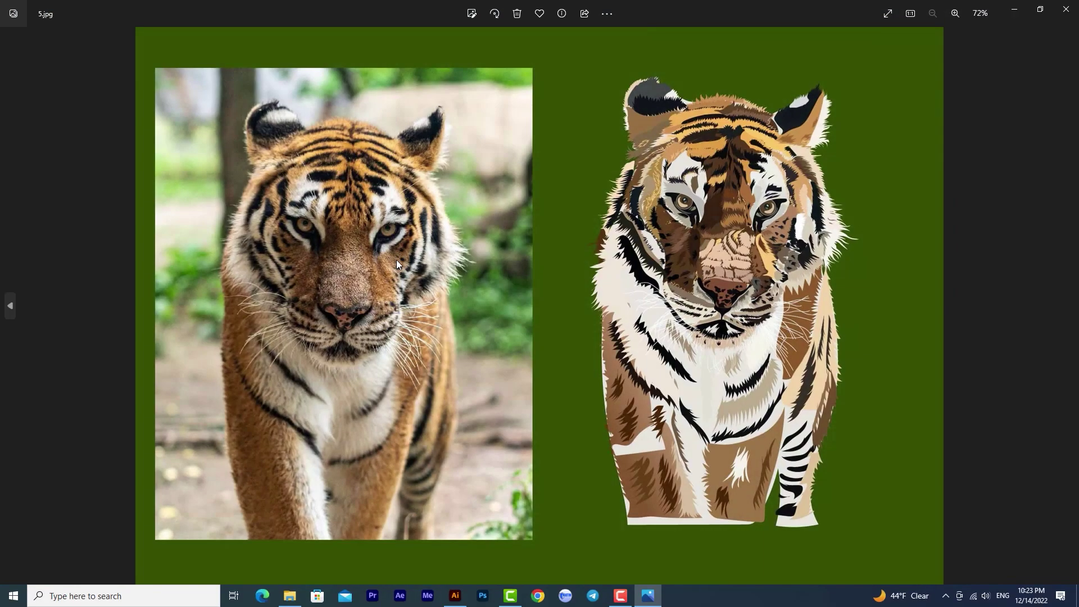
pyautogui.scroll(5, 396, 260)
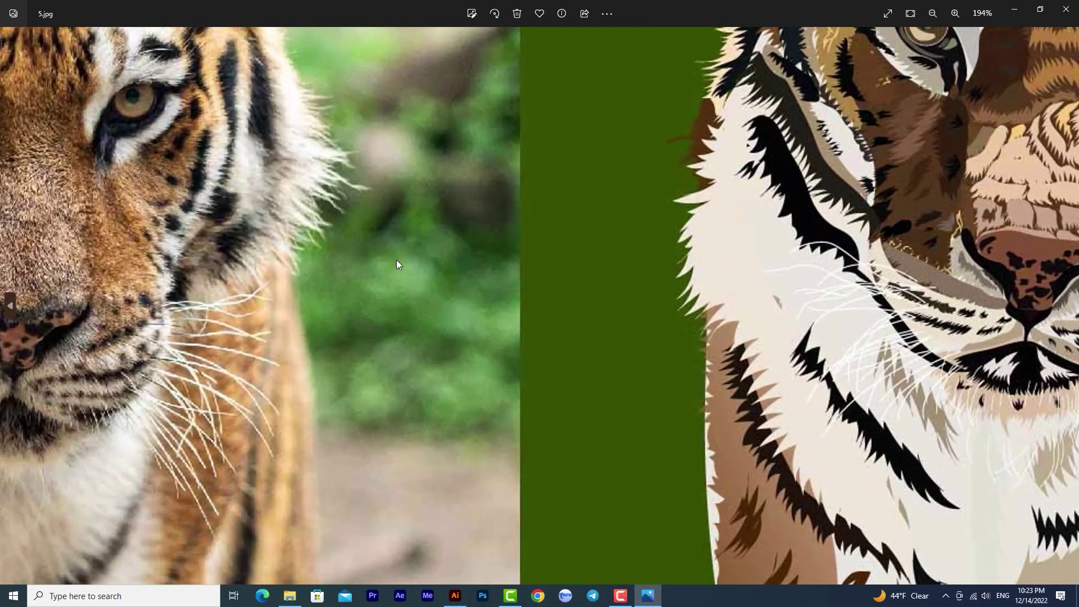
pyautogui.moveTo(397, 259); pyautogui.dragTo(482, 482)
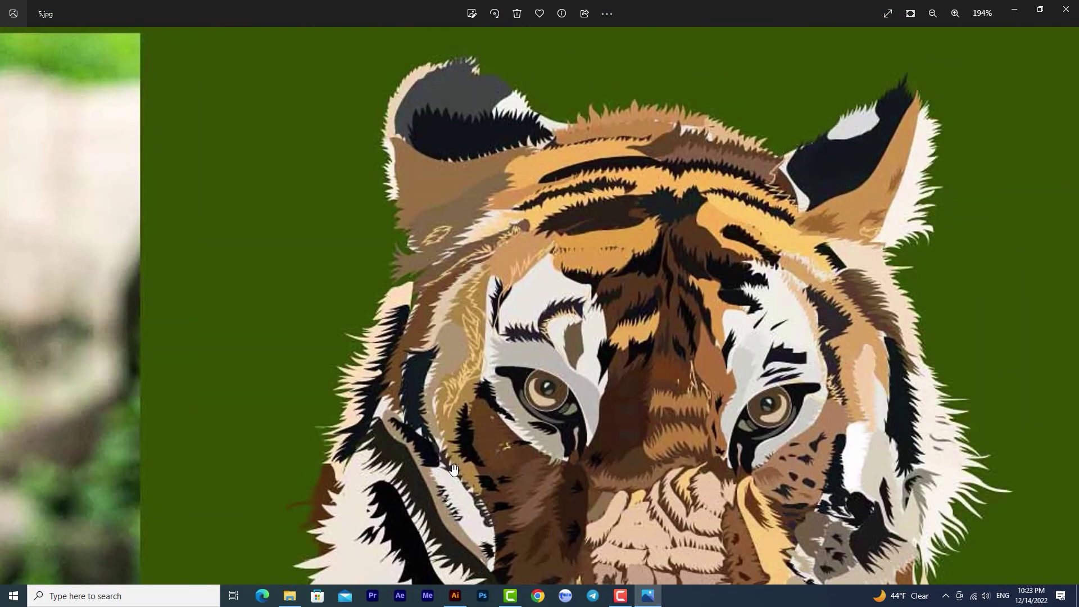
pyautogui.moveTo(707, 323); pyautogui.dragTo(712, 272)
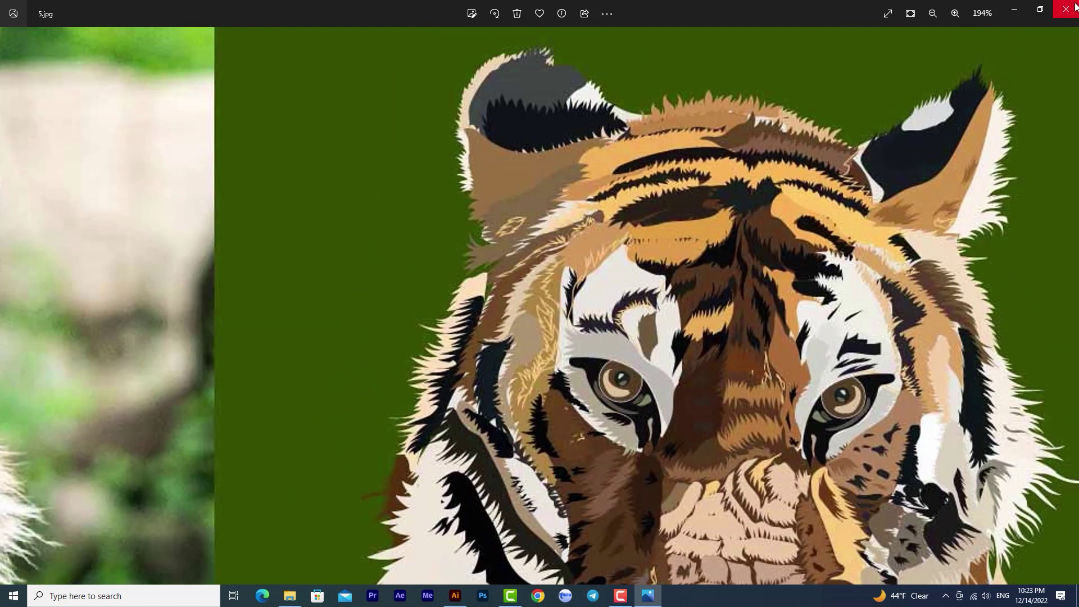
pyautogui.click(1066, 9)
pyautogui.click(455, 595)
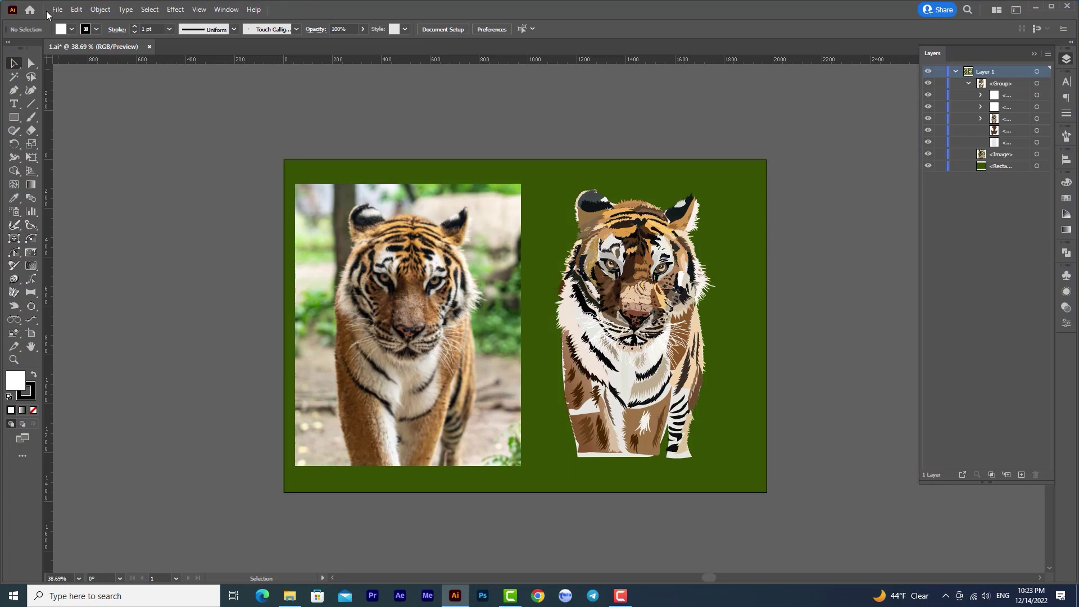
pyautogui.click(57, 9)
pyautogui.moveTo(137, 240)
pyautogui.click(269, 254)
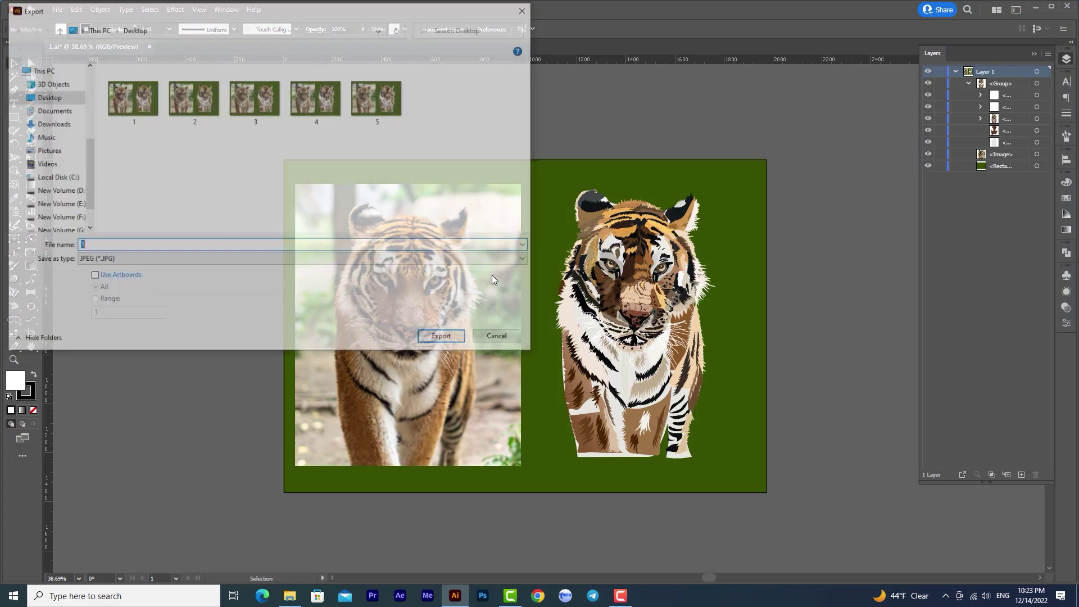
pyautogui.click(137, 277)
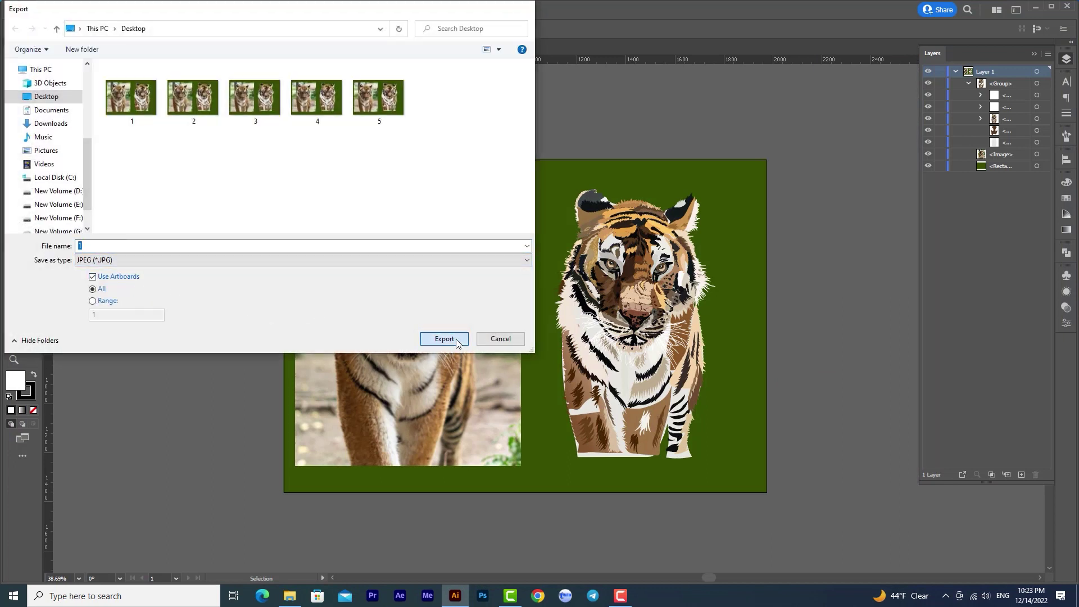
pyautogui.click(455, 340)
pyautogui.click(506, 269)
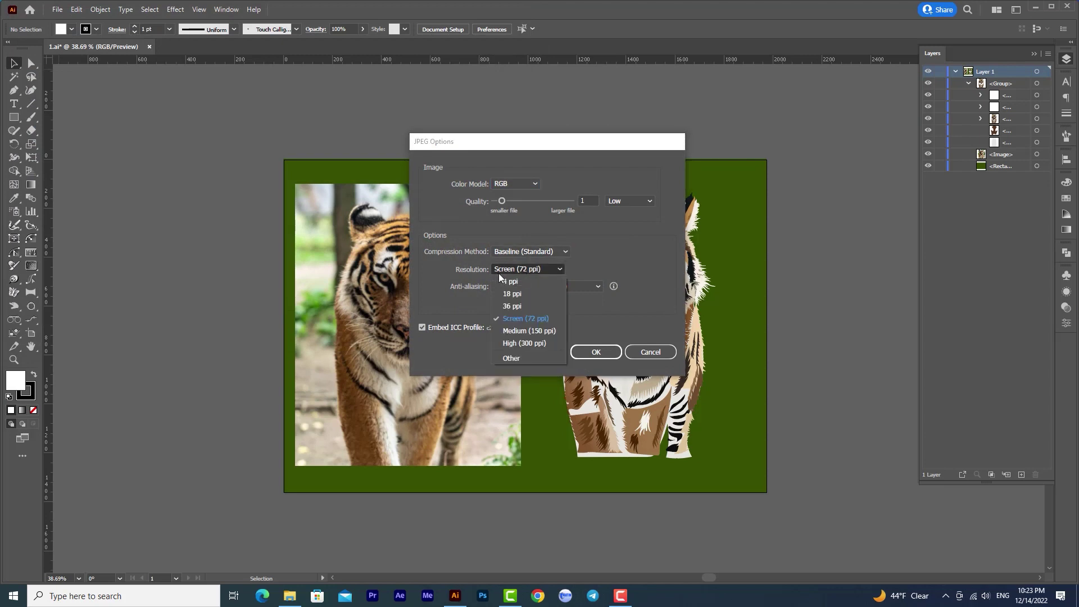
pyautogui.click(524, 344)
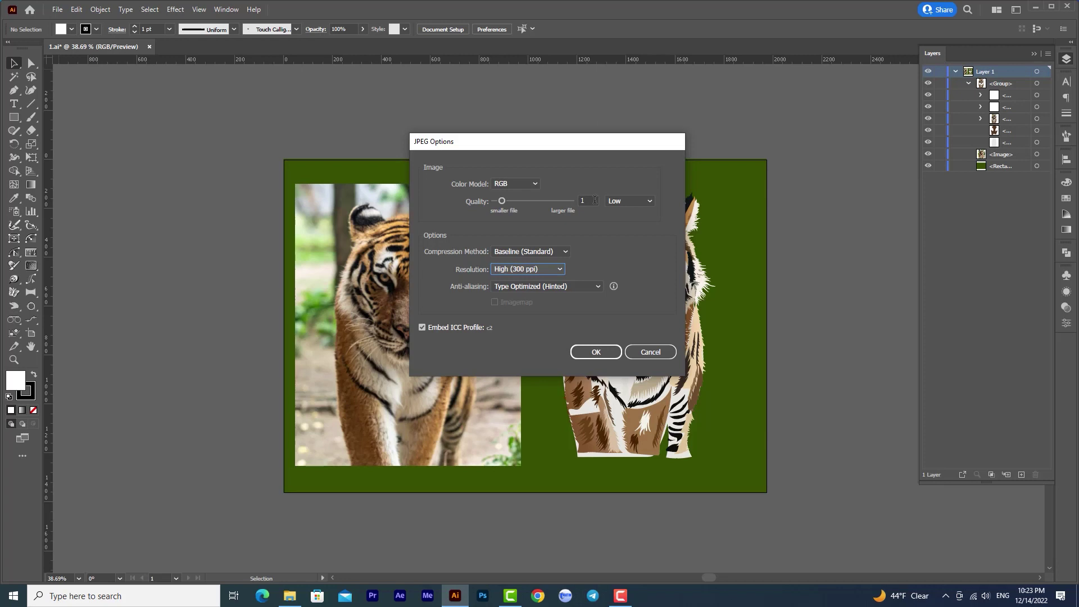
pyautogui.click(650, 353)
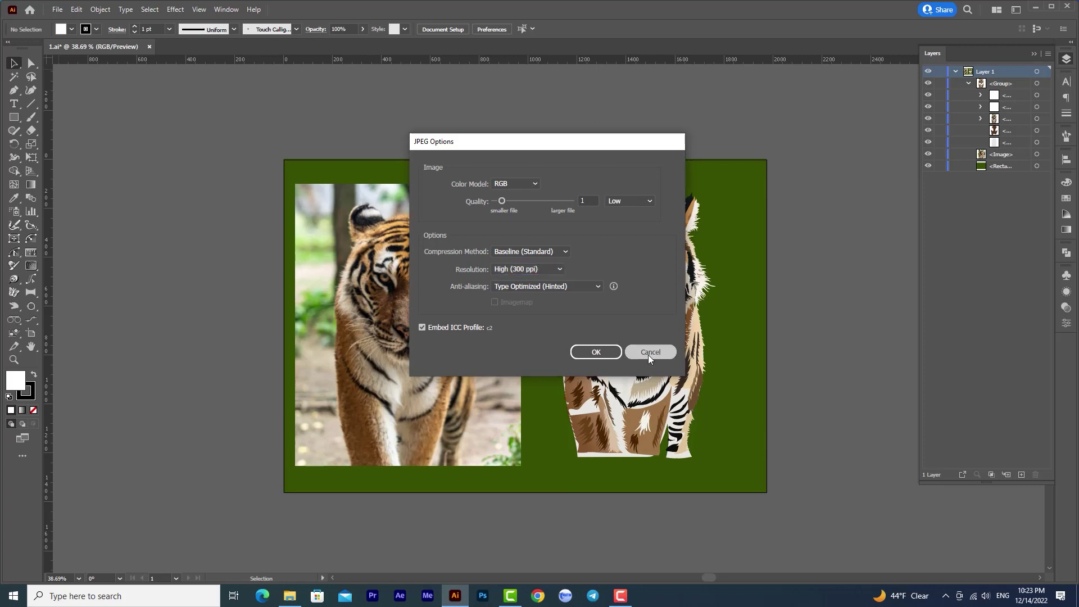